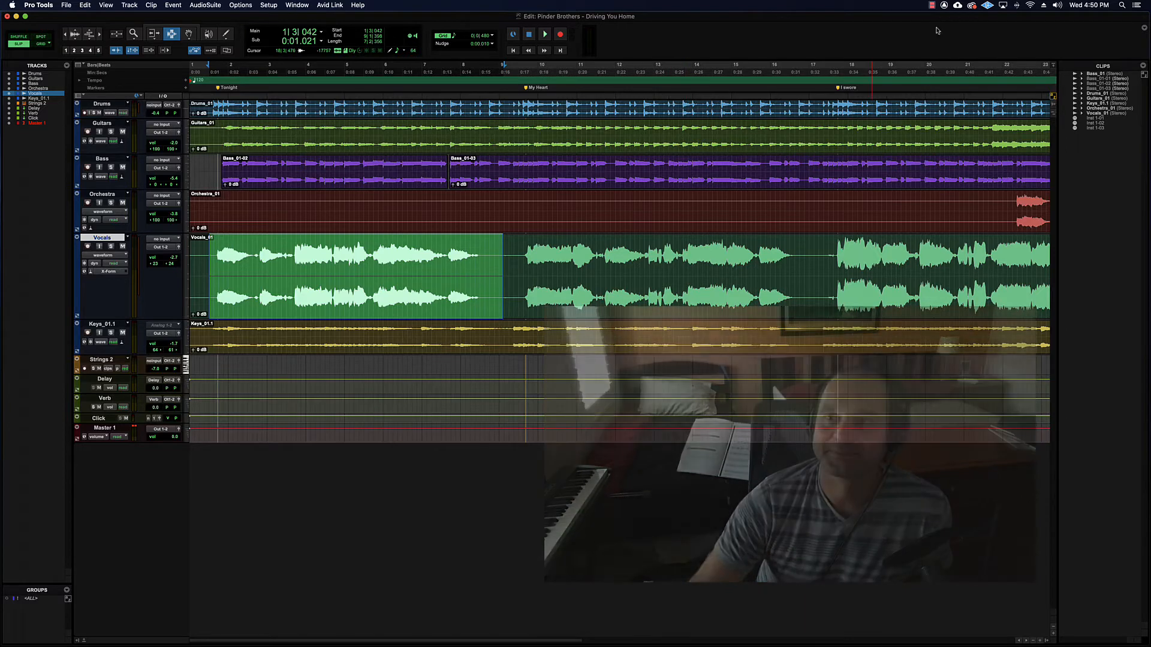
- Place the edit cursor in the Vocals track at bar 5, give all tracks the same height, and switch to the Mix window
{"action": "left_click", "coordinate": [369, 259]}
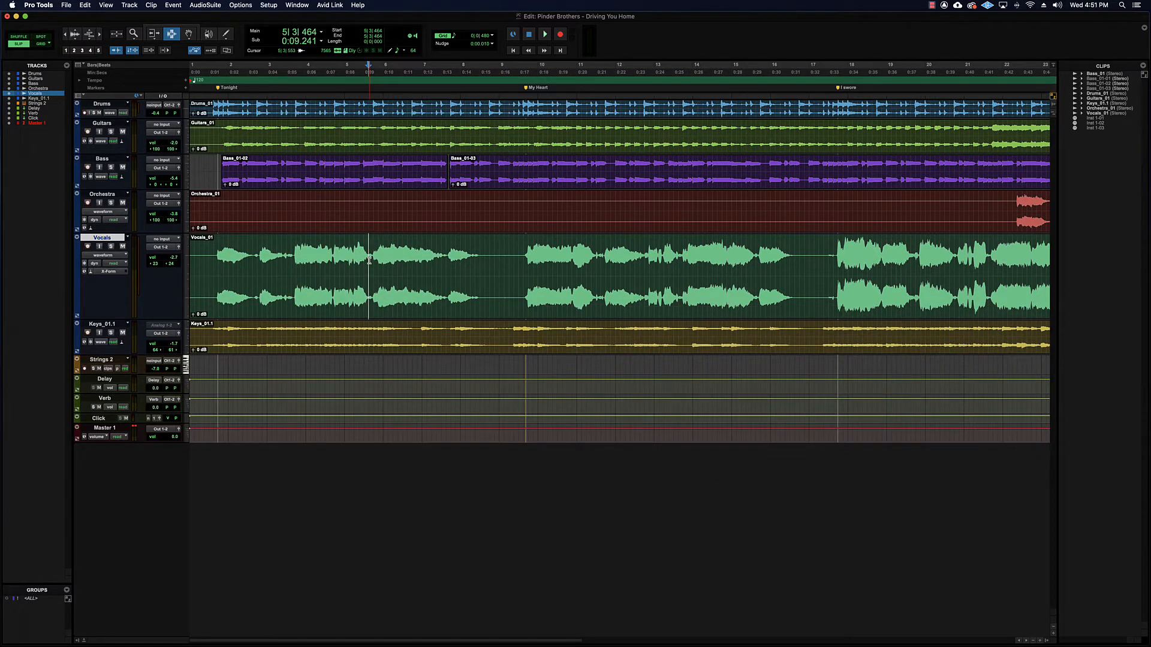
{"action": "left_click", "coordinate": [187, 268]}
{"action": "left_click", "coordinate": [192, 262], "text": "alt"}
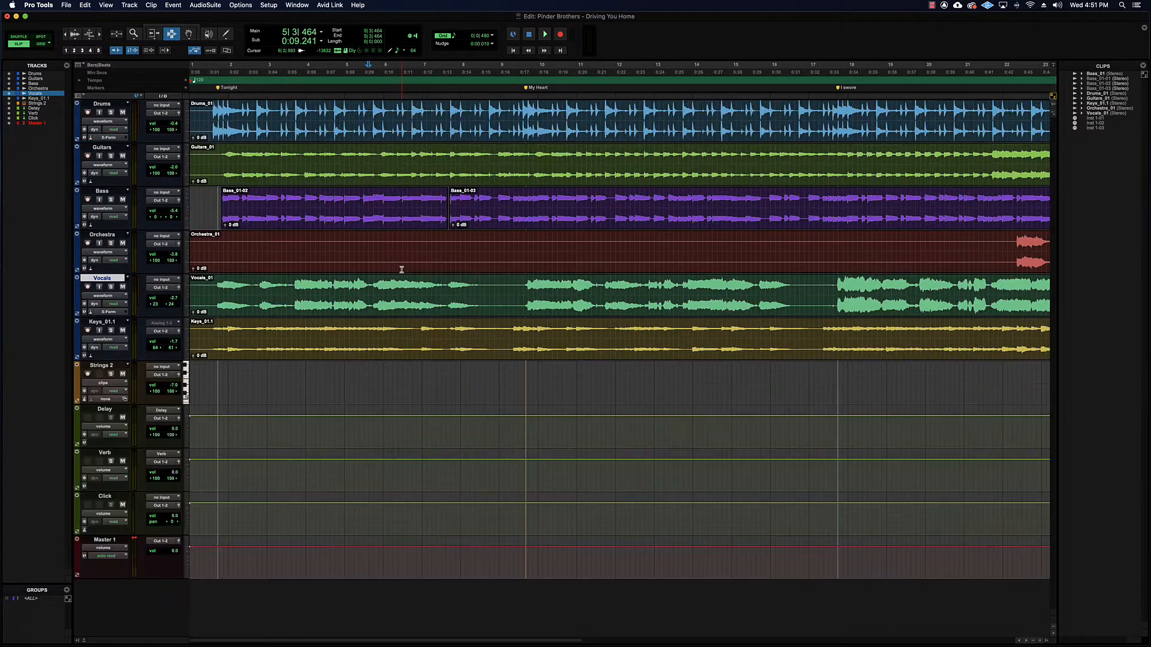
{"action": "key", "text": "super+equal"}
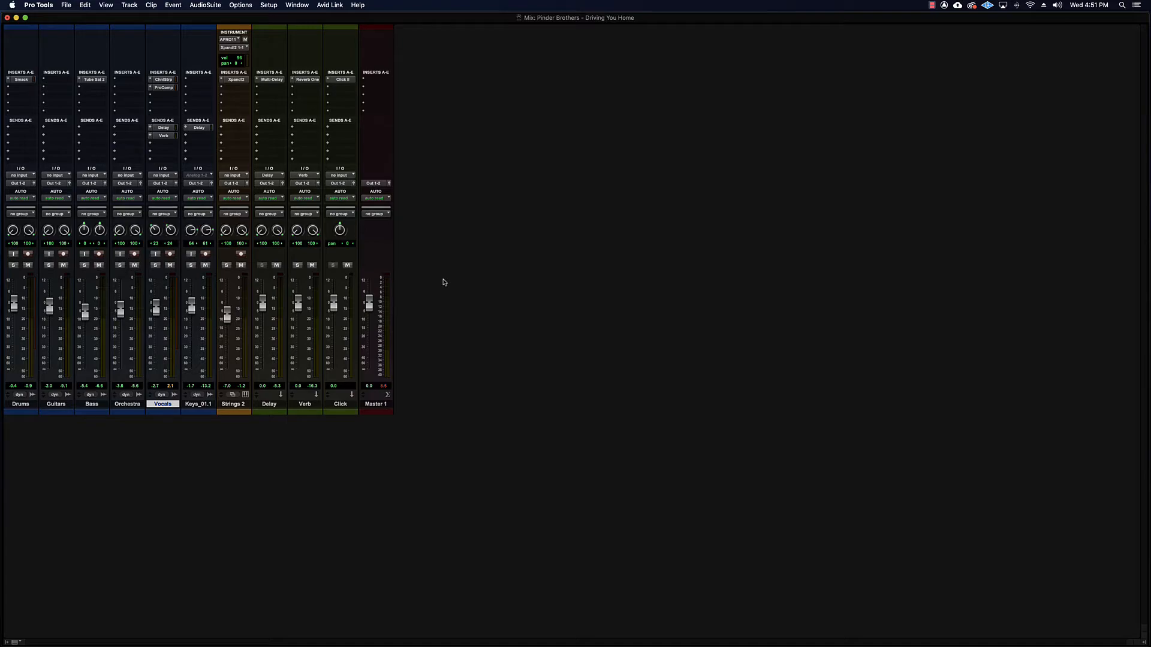
- Open the settings for saving a copy of the session and examine the available session formats
{"action": "left_click", "coordinate": [66, 5]}
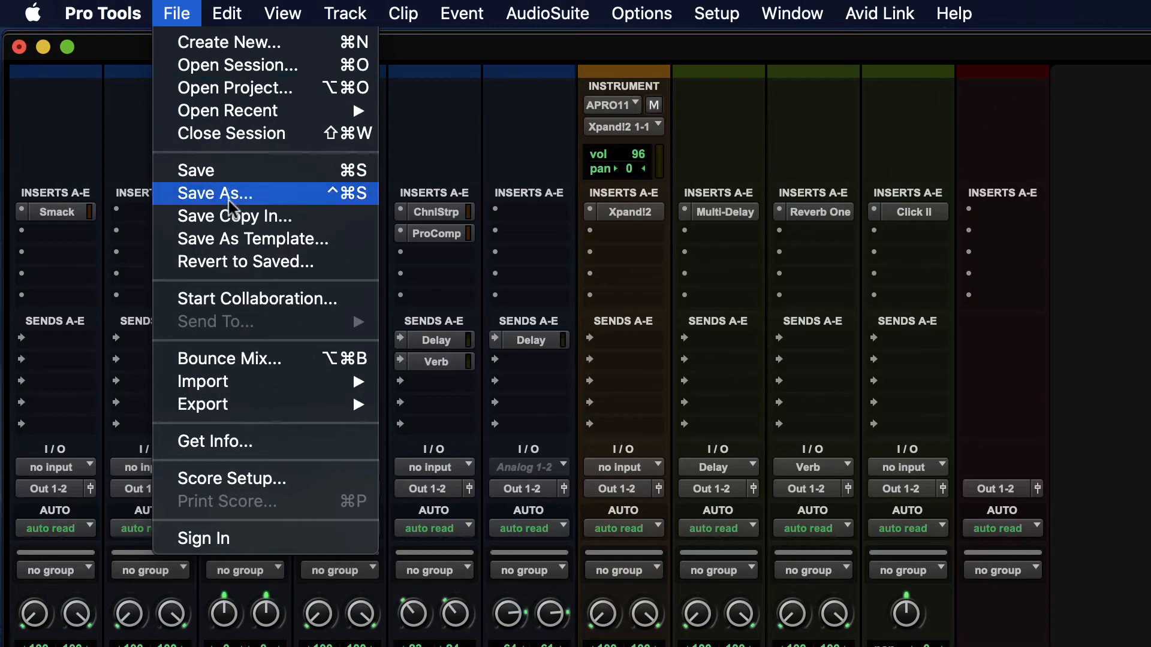
{"action": "left_click", "coordinate": [239, 216]}
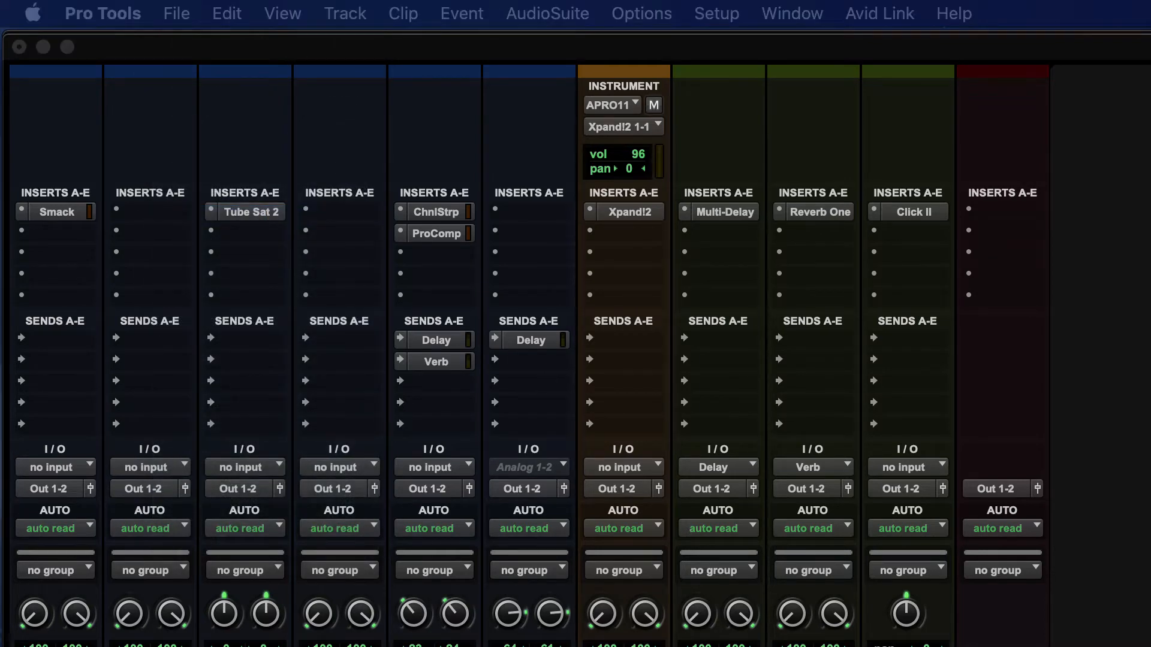
{"action": "left_click", "coordinate": [191, 6]}
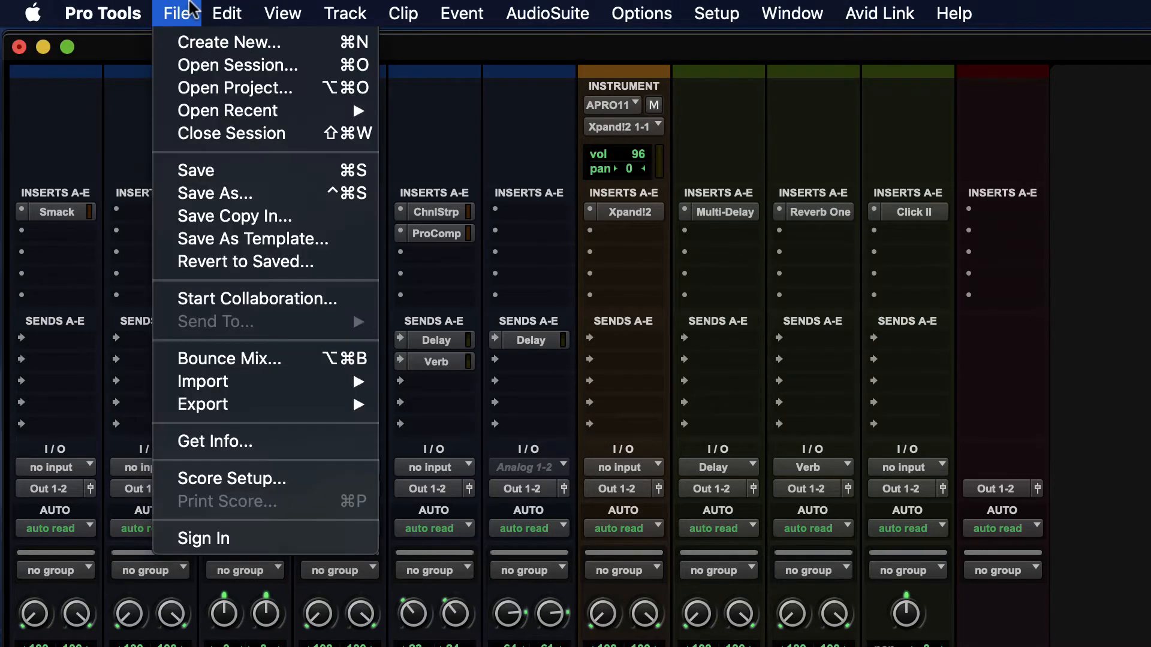
{"action": "left_click", "coordinate": [223, 196]}
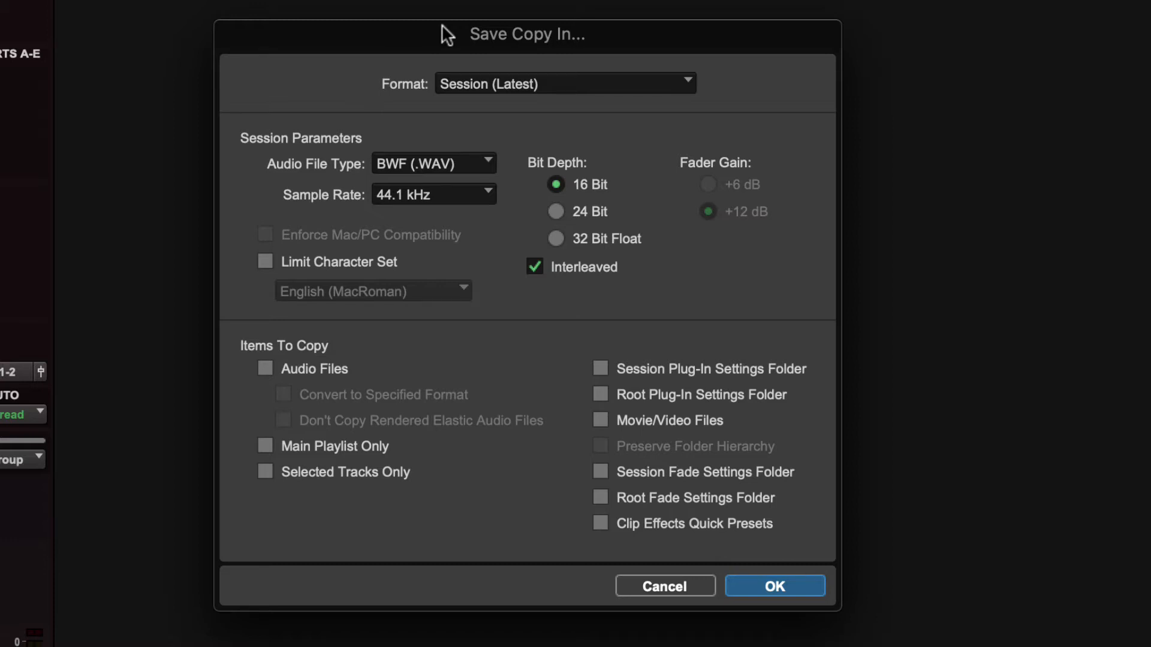
{"action": "left_click_drag", "start_coordinate": [442, 35], "coordinate": [275, 30]}
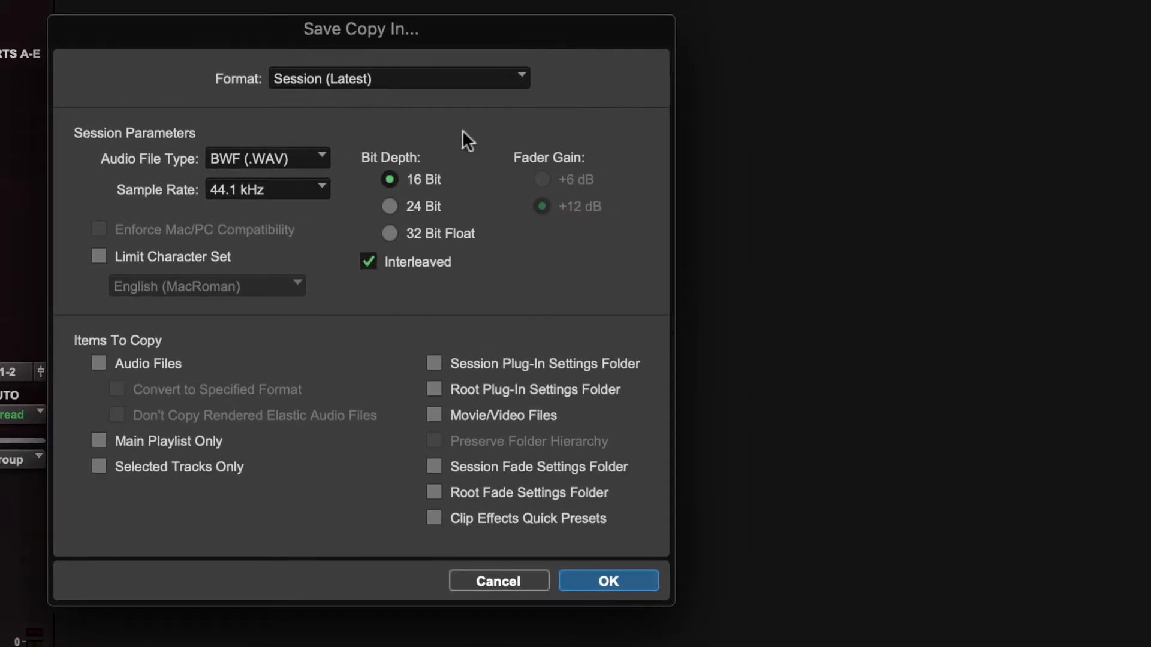
{"action": "left_click", "coordinate": [441, 80]}
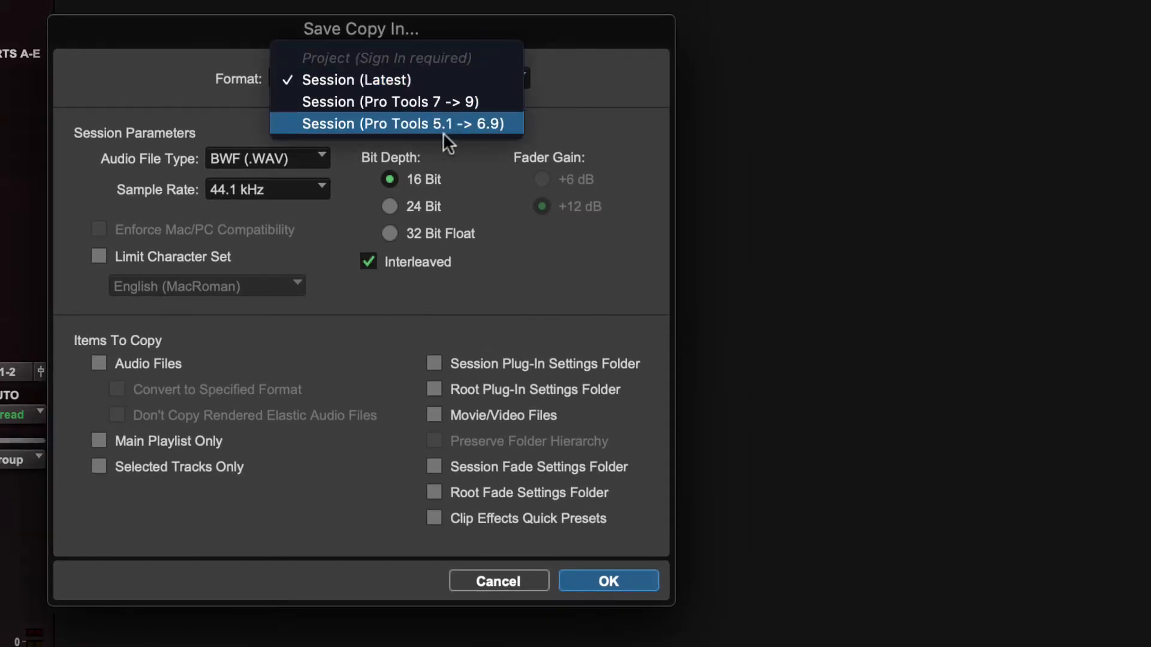
{"action": "left_click", "coordinate": [183, 82]}
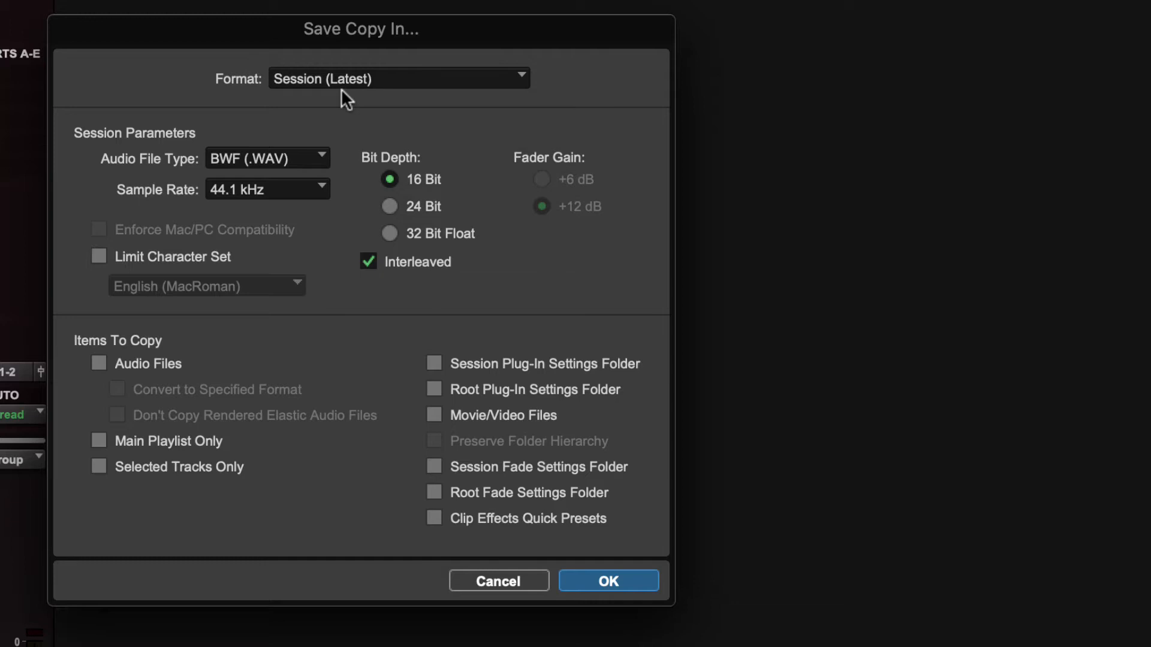
{"action": "left_click", "coordinate": [406, 80]}
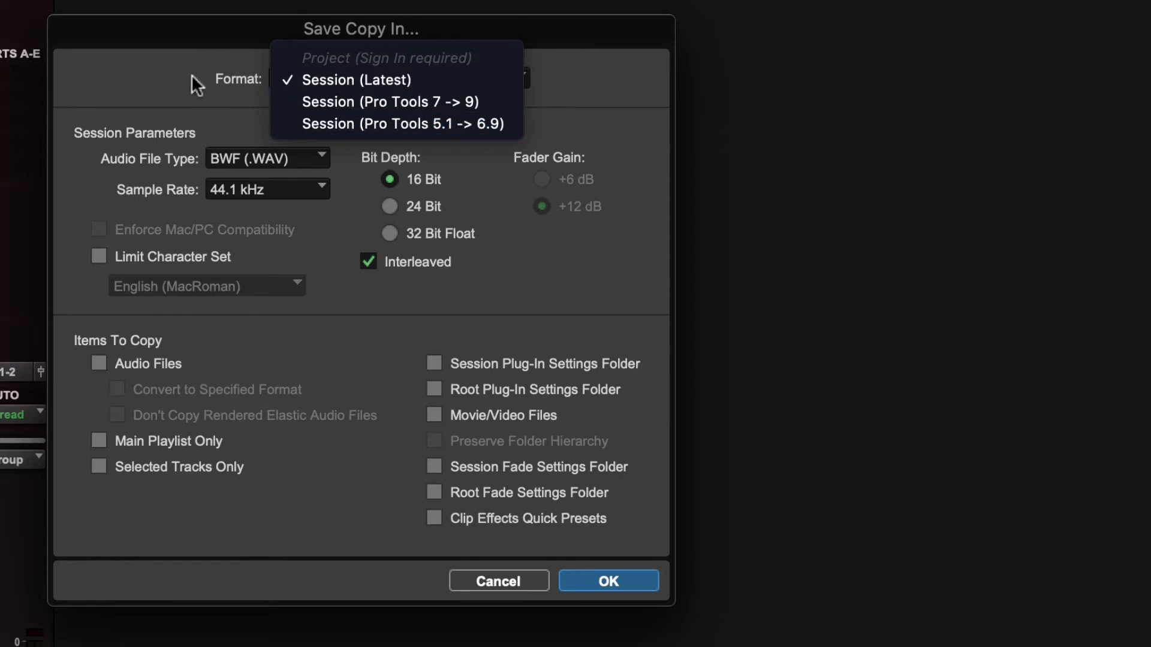
{"action": "left_click", "coordinate": [215, 68]}
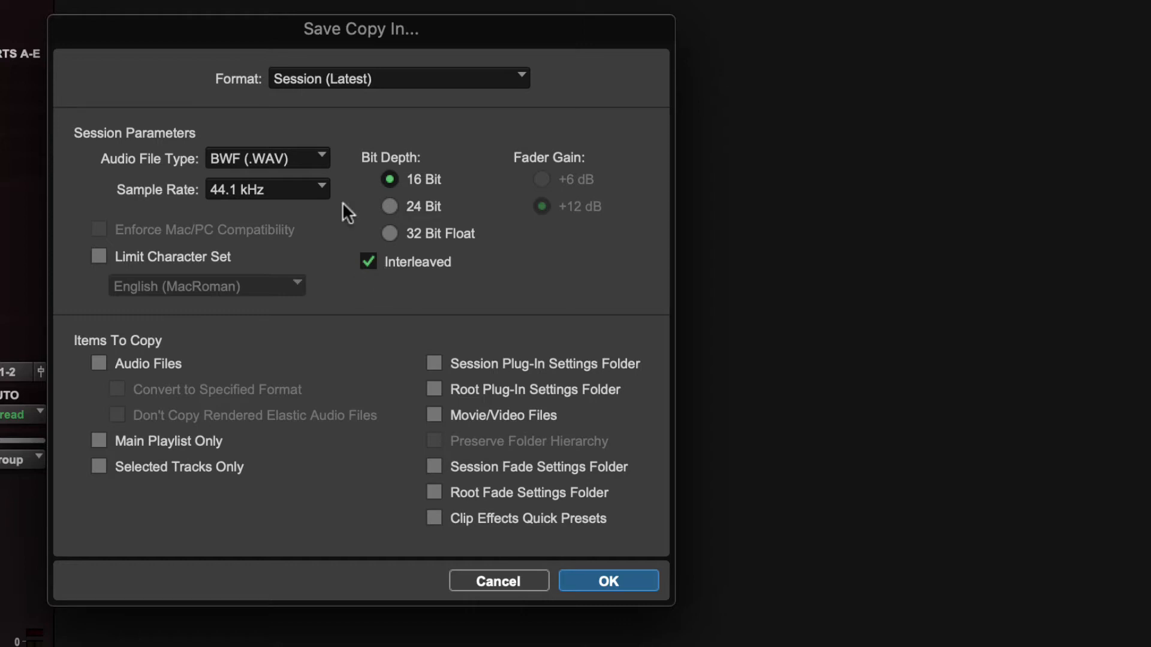
- Try the option to copy audio files, recheck the session formats, and cancel saving the copy
{"action": "left_click", "coordinate": [99, 364]}
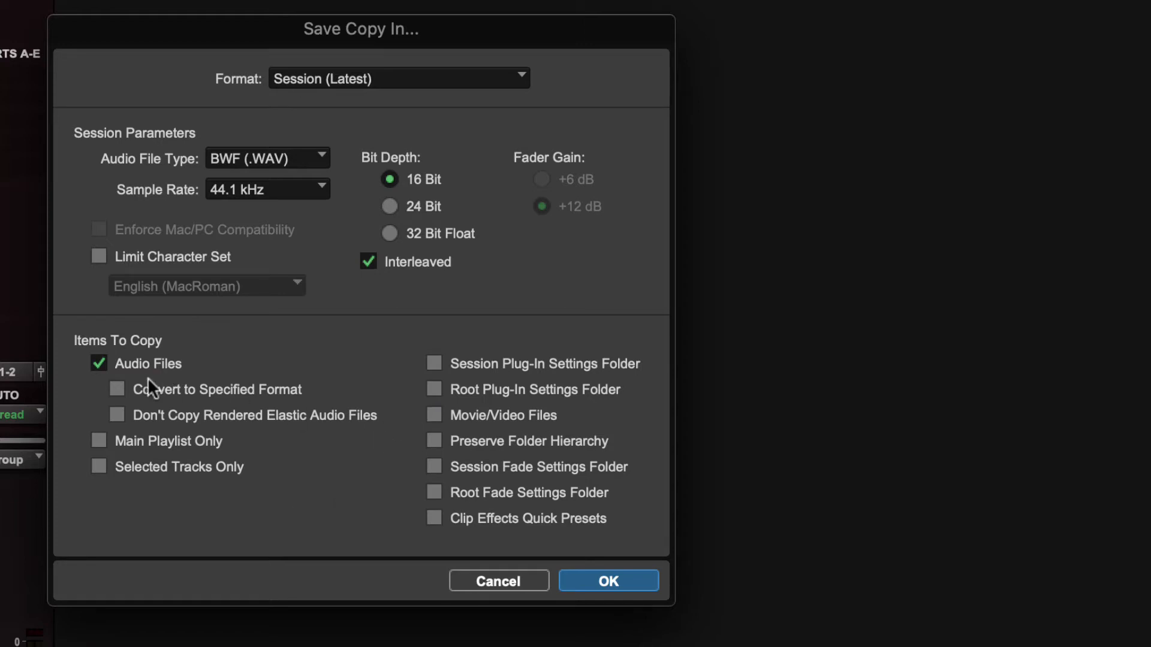
{"action": "left_click", "coordinate": [96, 365]}
{"action": "left_click", "coordinate": [99, 363]}
{"action": "left_click", "coordinate": [98, 367]}
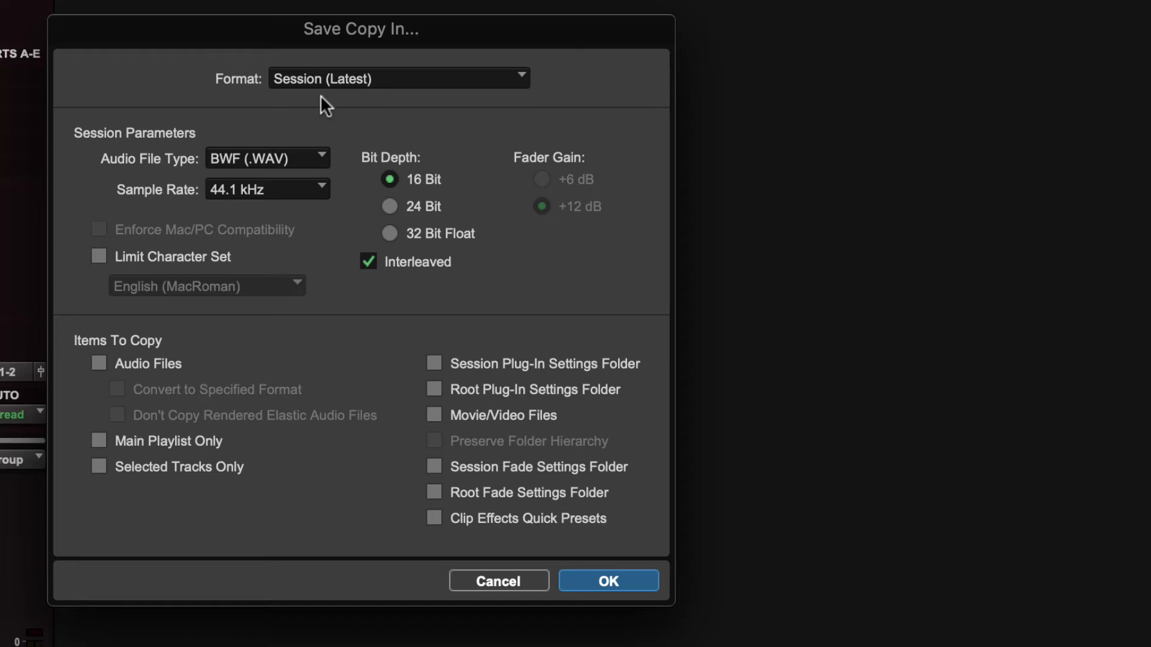
{"action": "left_click", "coordinate": [426, 78]}
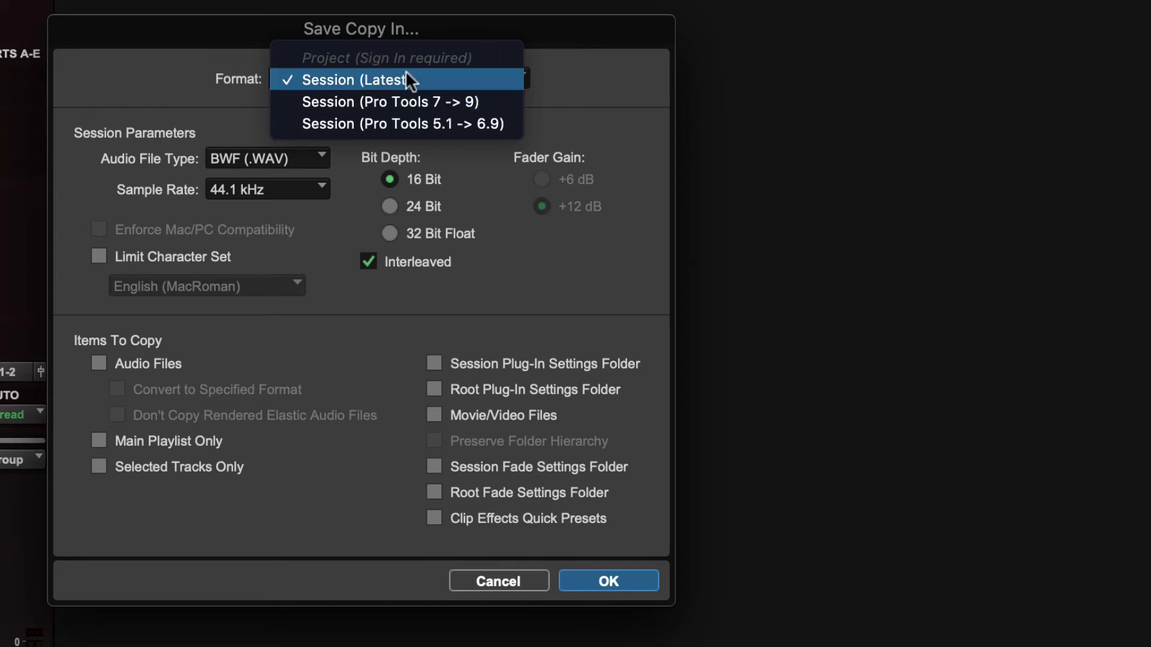
{"action": "left_click", "coordinate": [130, 106]}
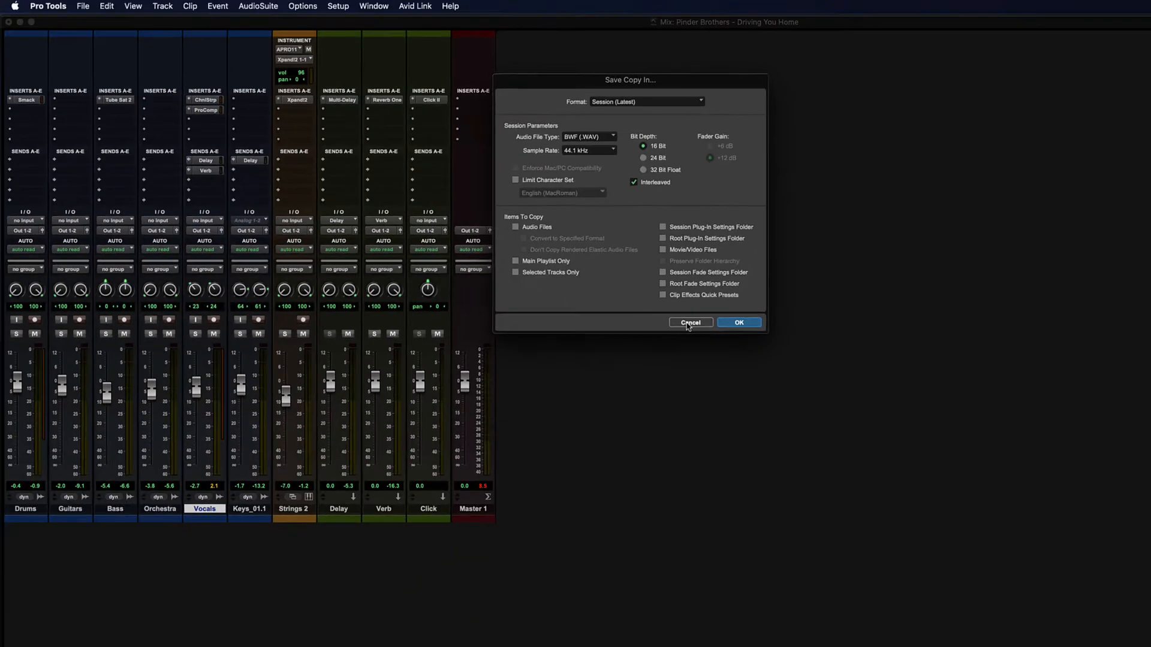
{"action": "left_click", "coordinate": [488, 581]}
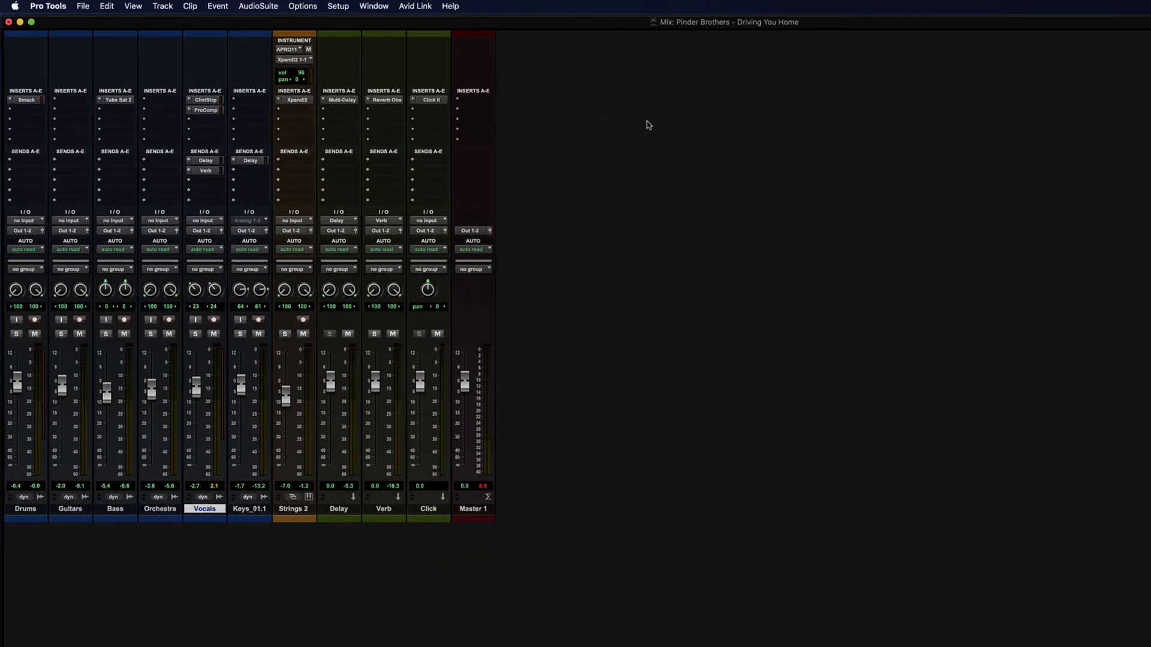
- Return to the Edit window with the whole song in view and place the edit cursor in bar 22
{"action": "key", "text": "super+equal"}
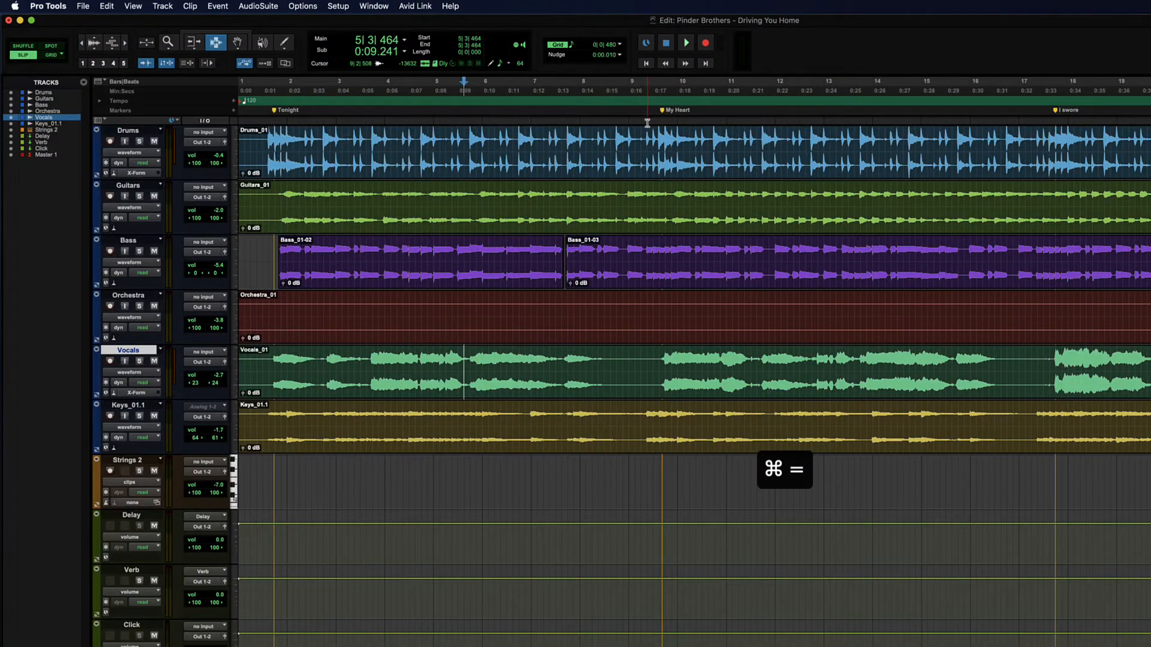
{"action": "key", "text": "super+bracketleft"}
{"action": "key", "text": "super+bracketleft"}
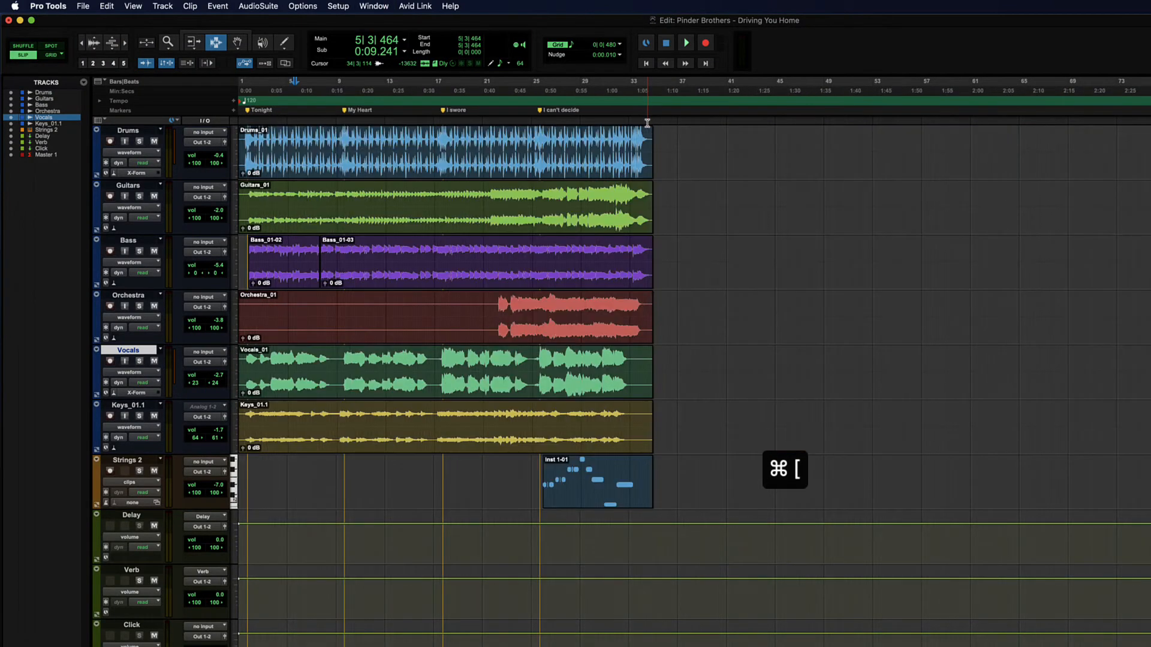
{"action": "left_click", "coordinate": [660, 210]}
{"action": "left_click", "coordinate": [503, 245]}
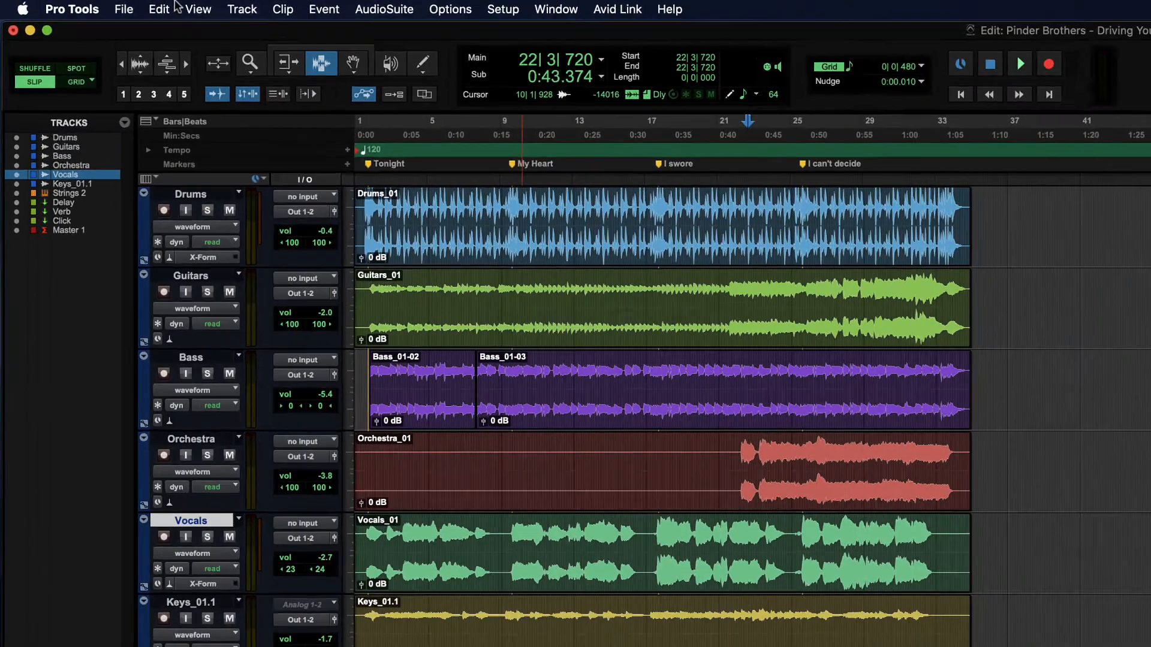
- Open the Bounce Mix settings and review the available file types and mix sources
{"action": "left_click", "coordinate": [124, 8]}
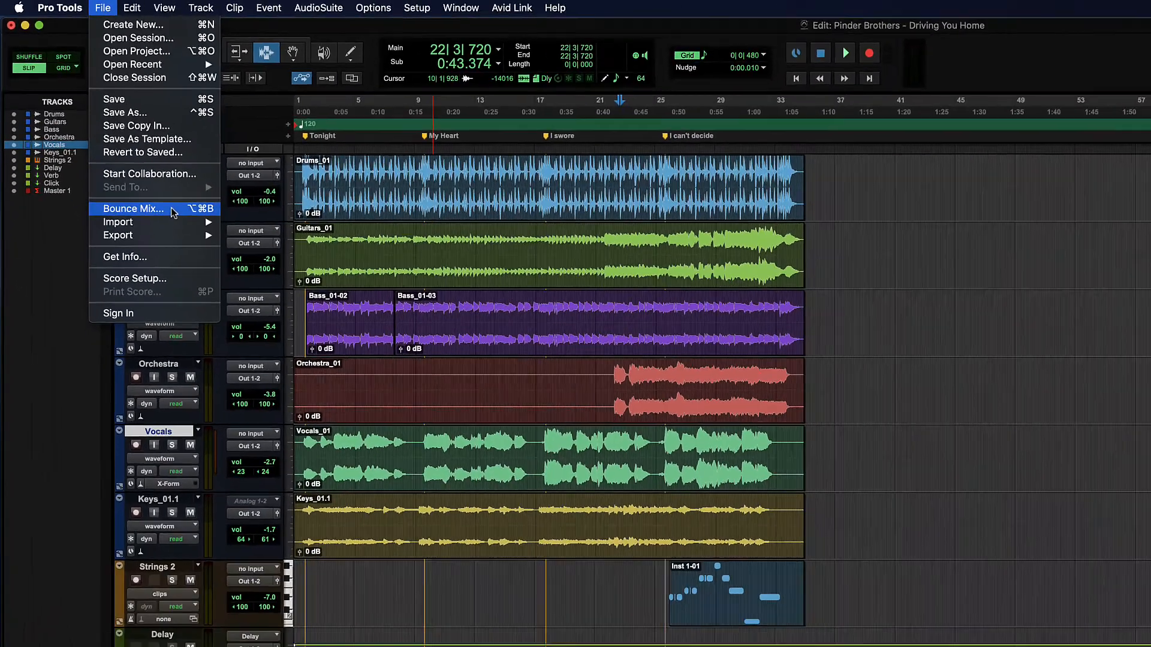
{"action": "left_click", "coordinate": [250, 331]}
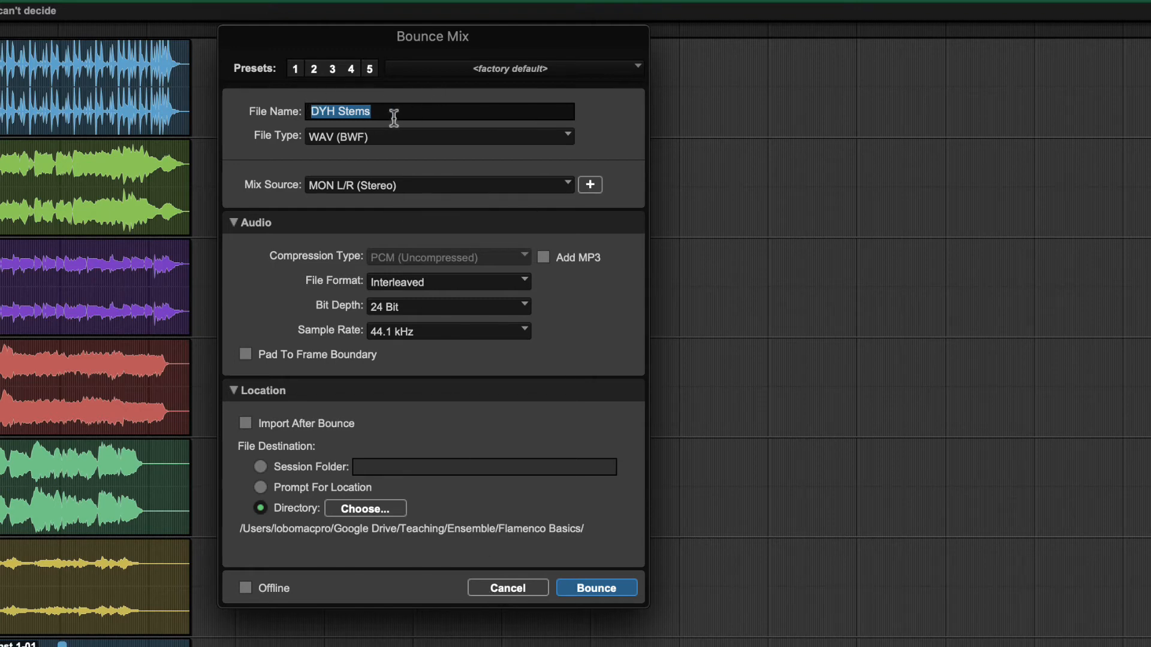
{"action": "left_click", "coordinate": [405, 139]}
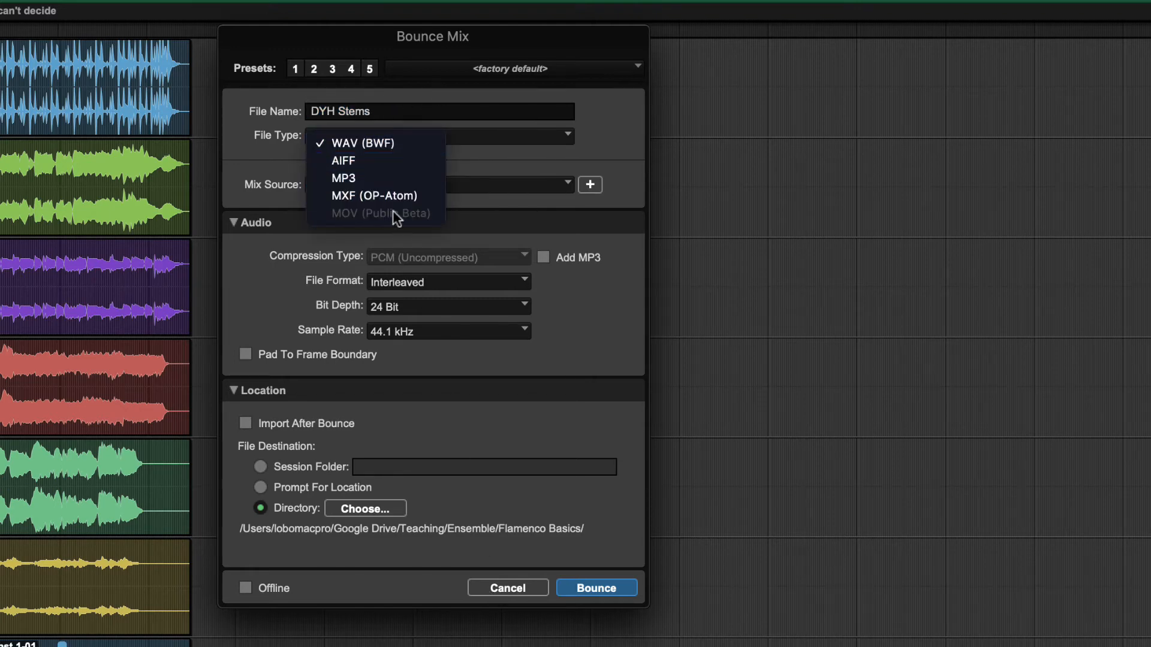
{"action": "left_click", "coordinate": [367, 260]}
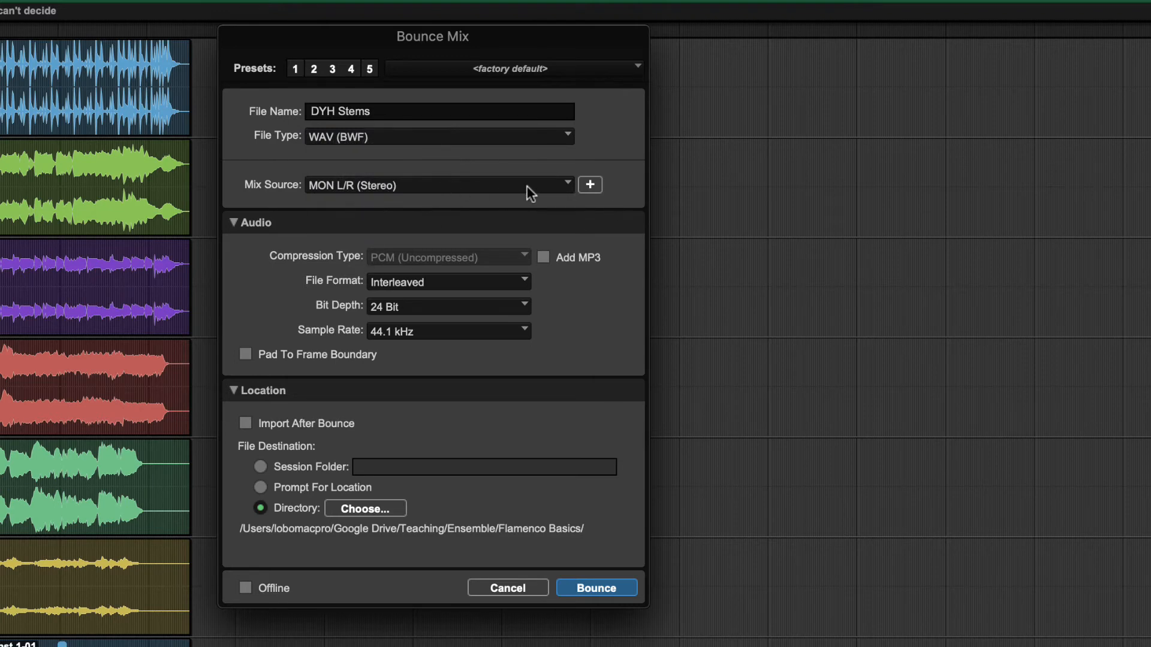
{"action": "left_click", "coordinate": [561, 186]}
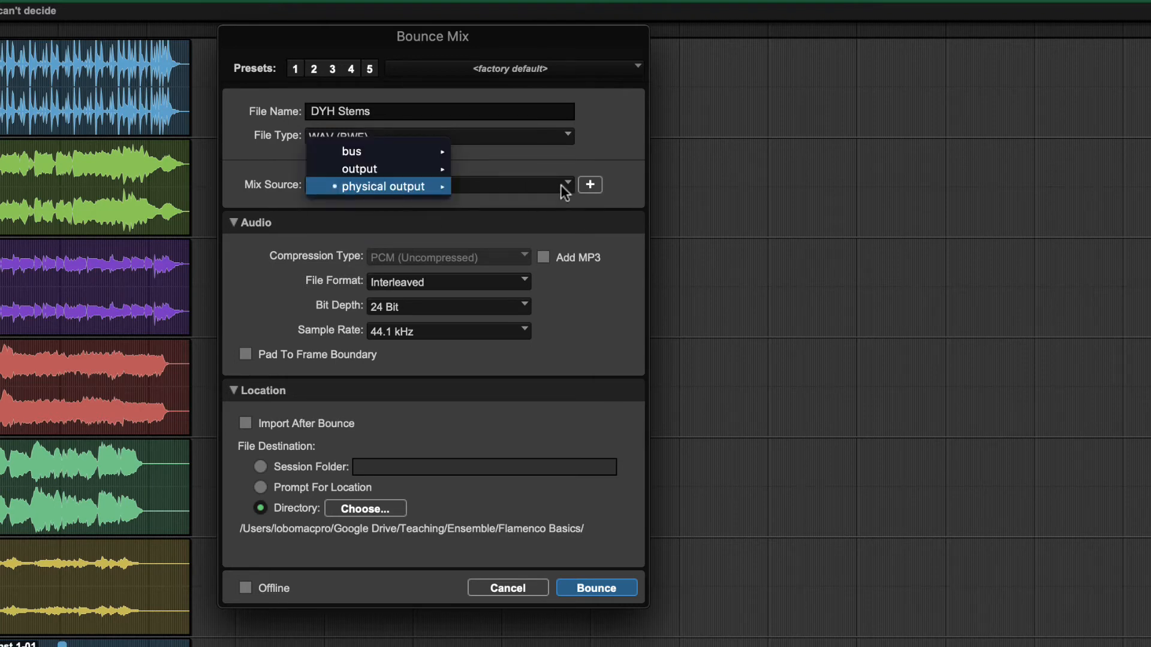
{"action": "mouse_move", "coordinate": [351, 187]}
{"action": "left_click", "coordinate": [616, 232]}
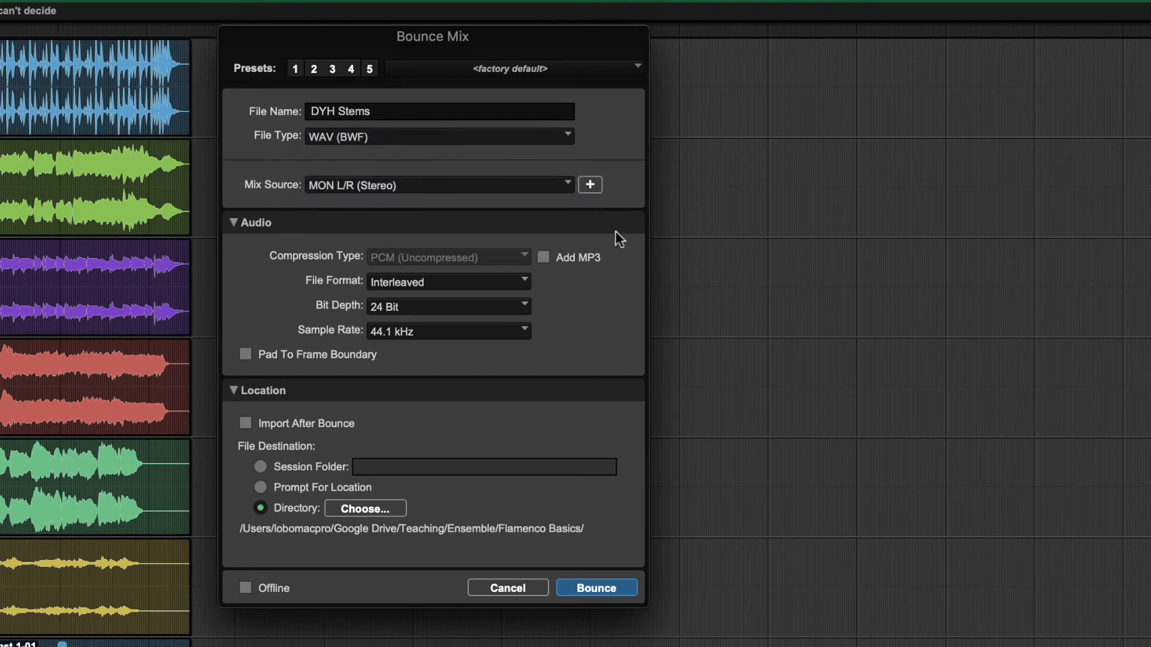
- Examine the bounce's file format choices: Interleaved, Multiple mono and Mono (summed)
{"action": "left_click", "coordinate": [443, 281]}
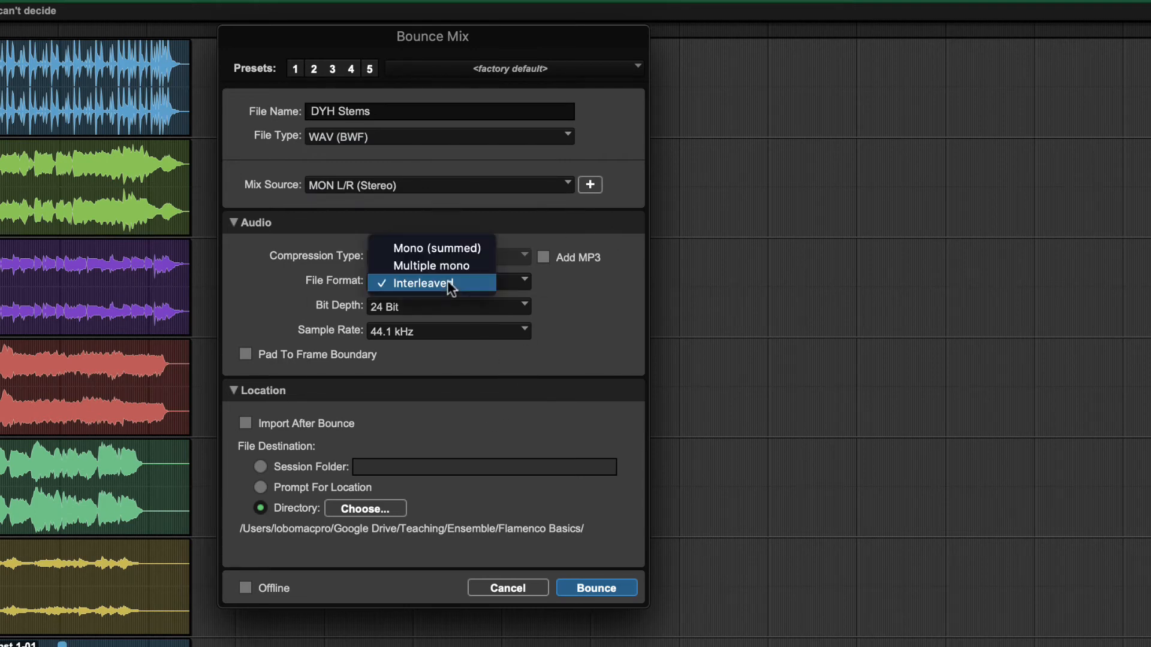
{"action": "left_click", "coordinate": [431, 285]}
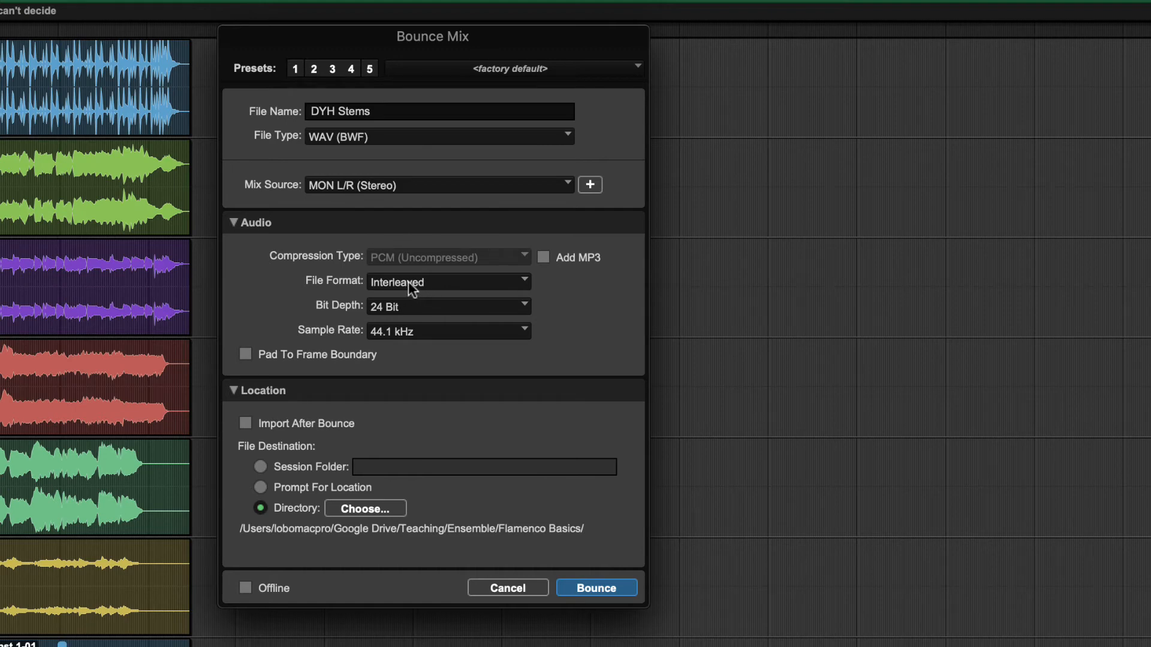
{"action": "left_click", "coordinate": [444, 280]}
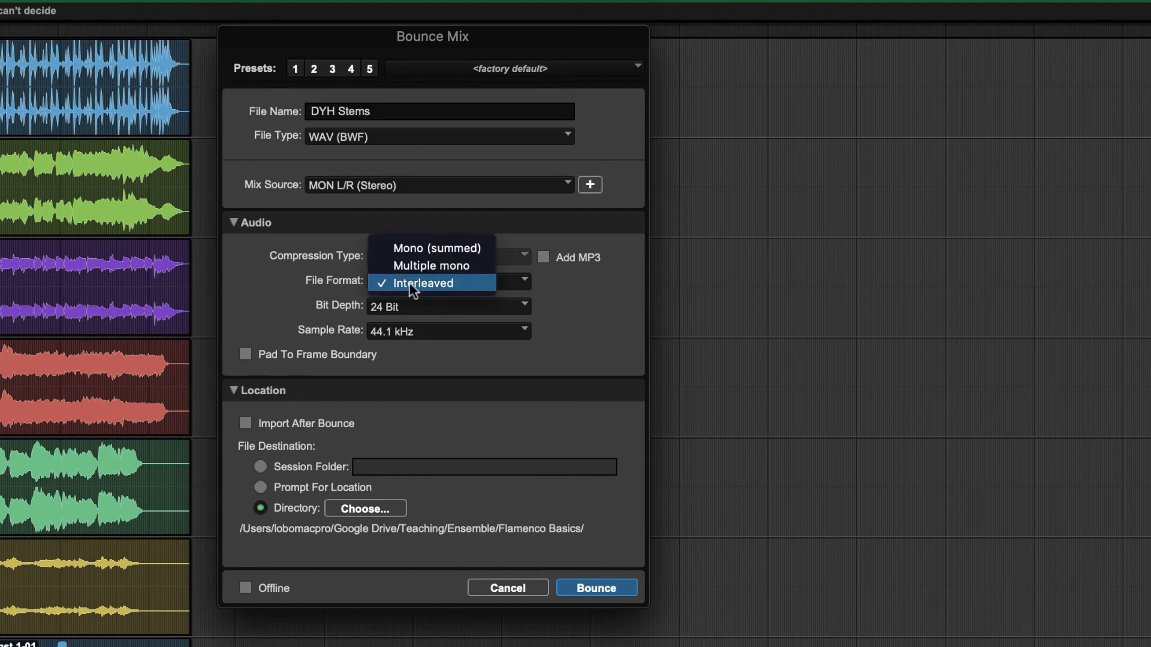
{"action": "left_click", "coordinate": [308, 284]}
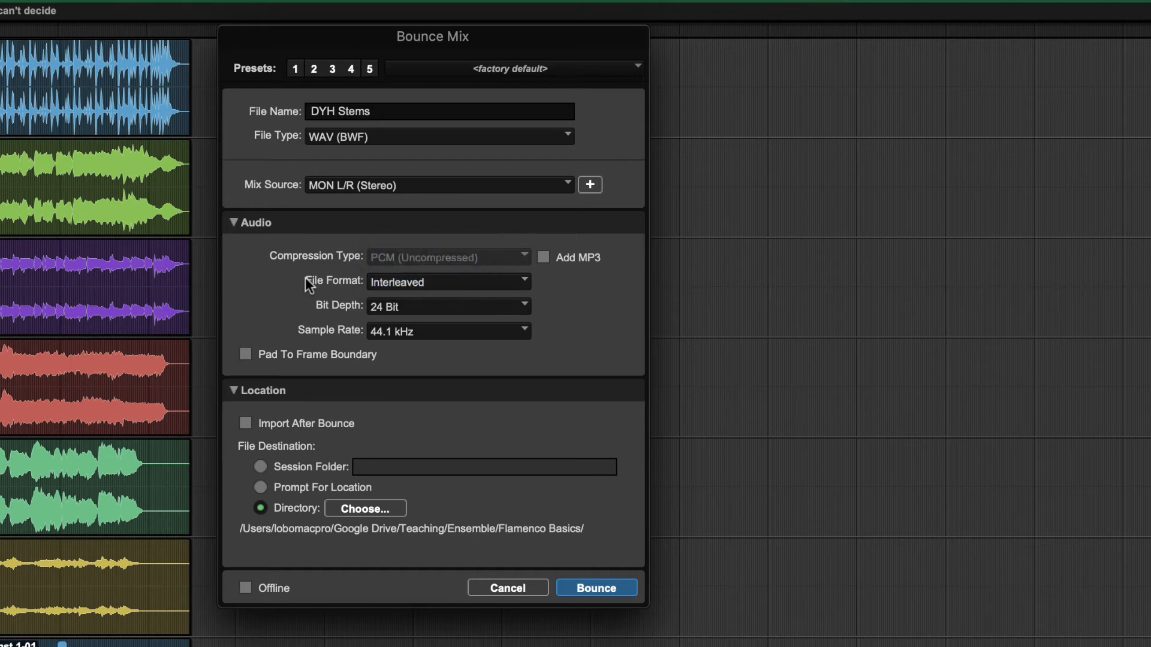
{"action": "left_click", "coordinate": [426, 281]}
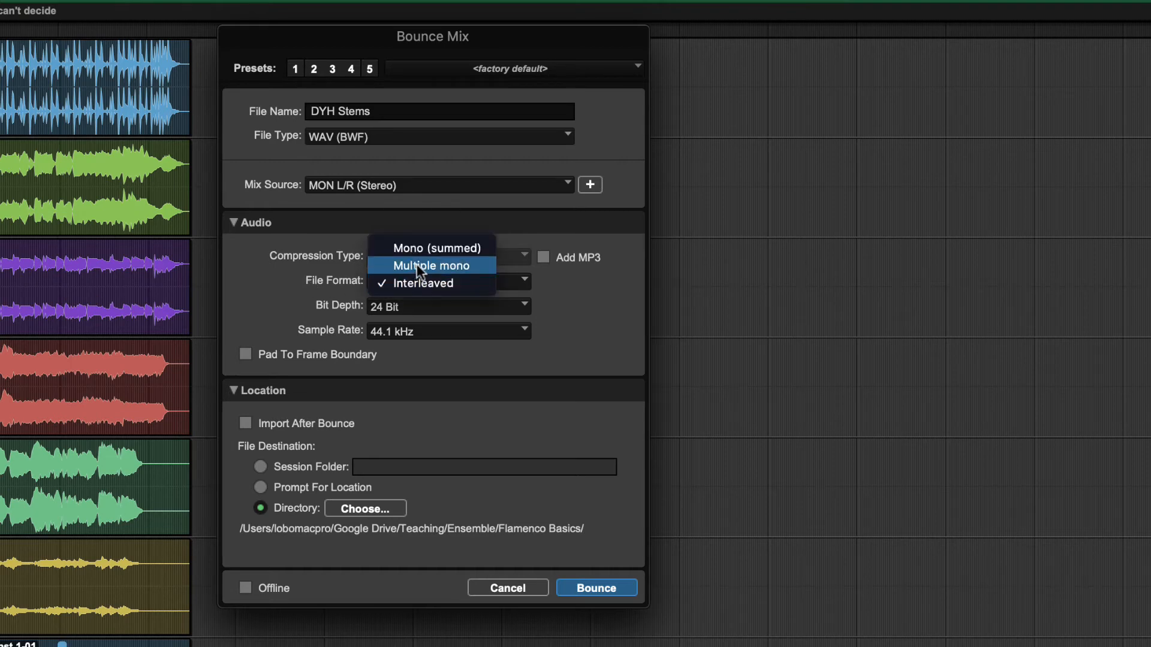
{"action": "left_click", "coordinate": [329, 286]}
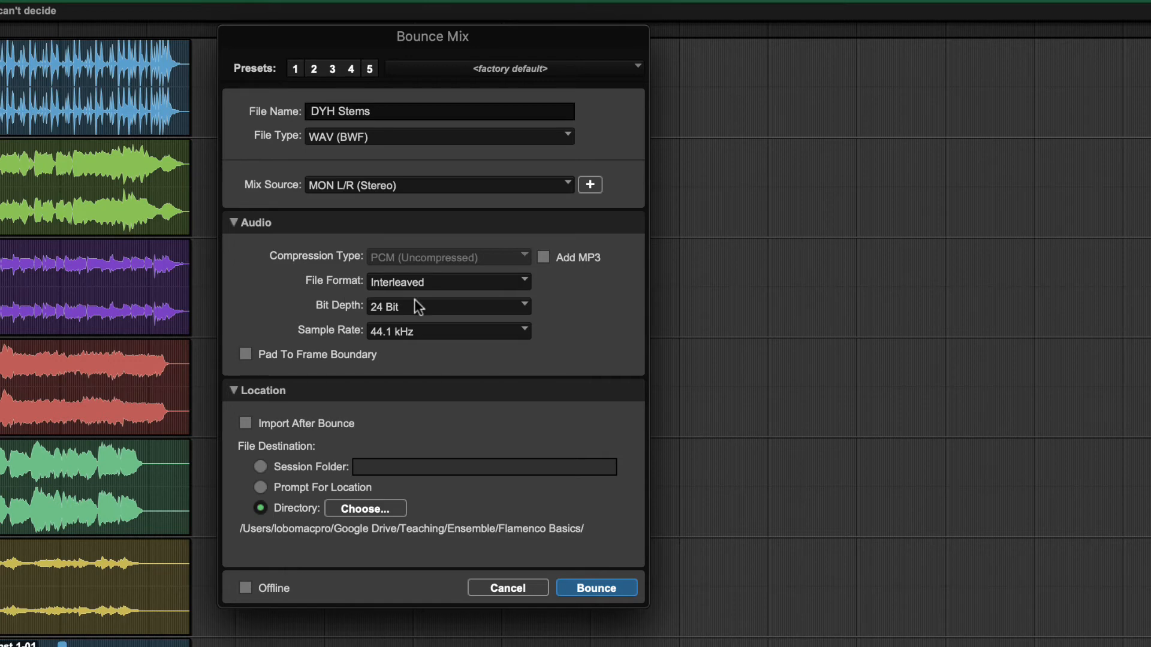
{"action": "left_click", "coordinate": [399, 284]}
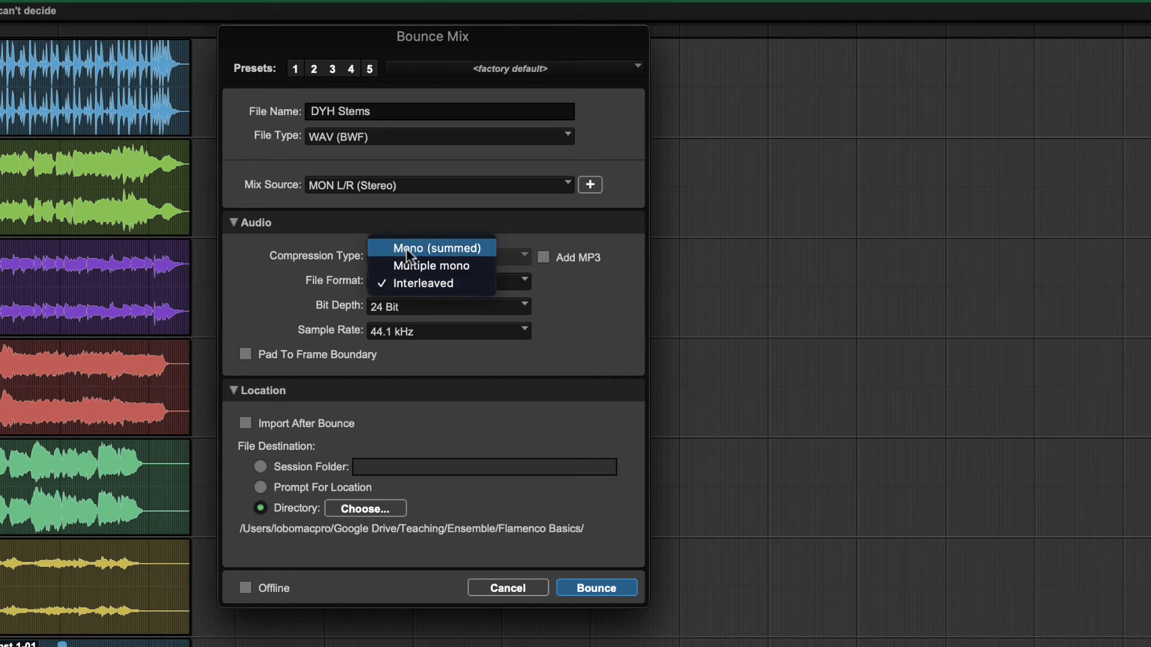
{"action": "left_click", "coordinate": [290, 303]}
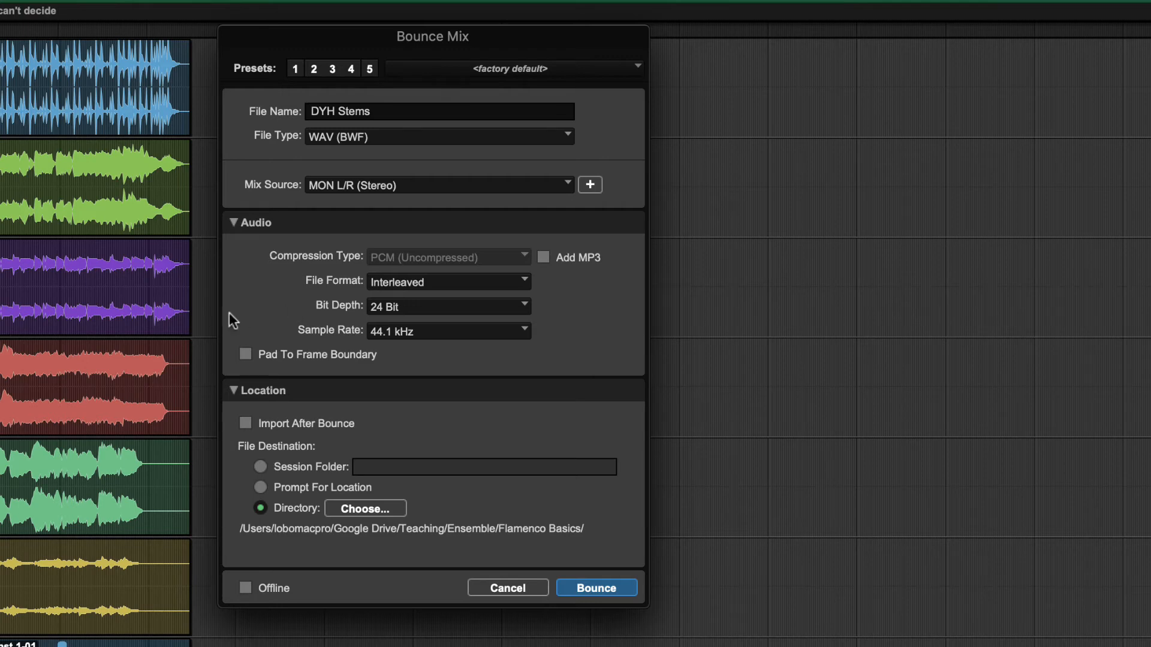
- Try 16 Bit and 24 Bit as the bounce's bit depth and review the available sample rates
{"action": "left_click", "coordinate": [447, 303]}
{"action": "left_click", "coordinate": [447, 304]}
{"action": "left_click", "coordinate": [419, 308]}
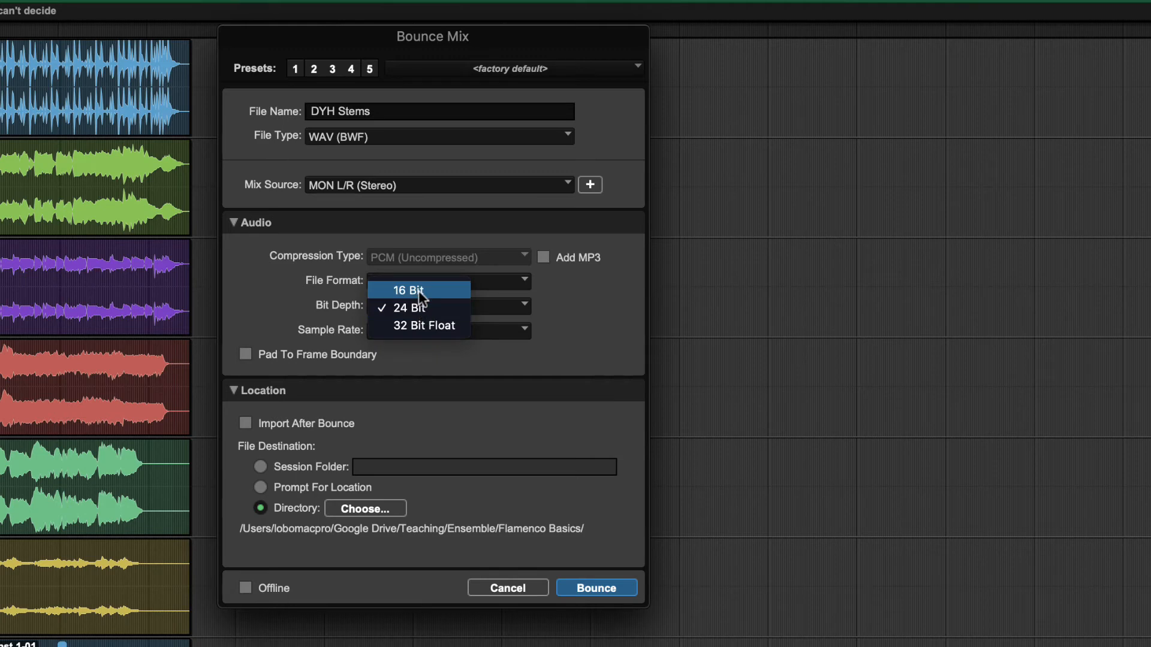
{"action": "left_click", "coordinate": [419, 290]}
{"action": "left_click", "coordinate": [409, 307]}
{"action": "left_click", "coordinate": [414, 329]}
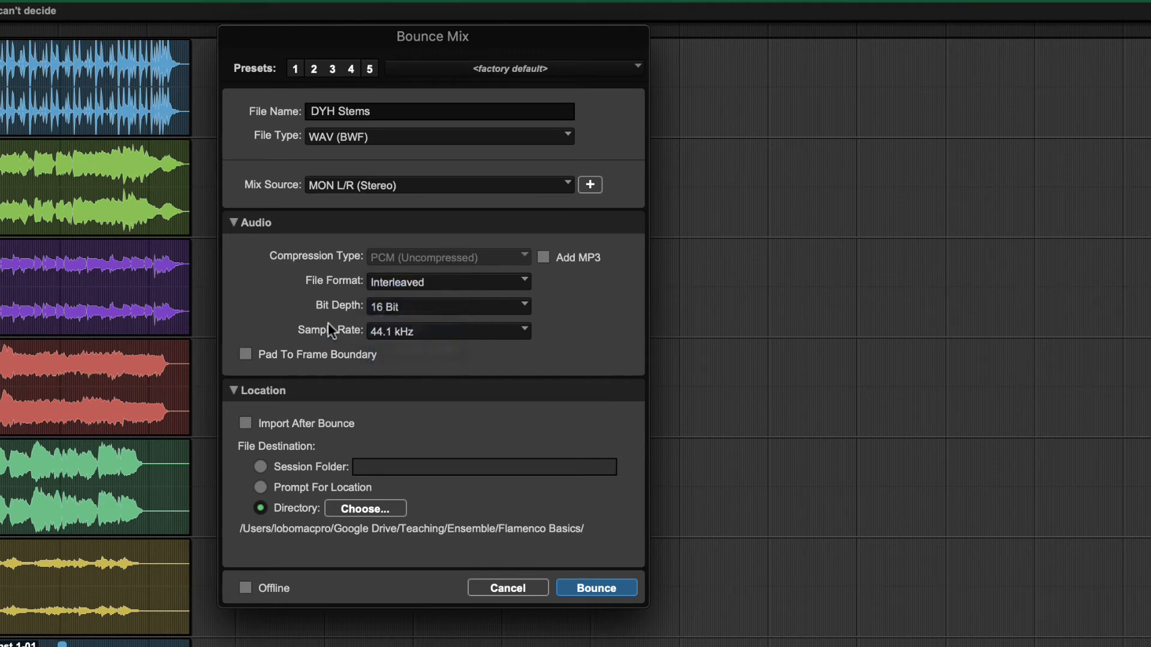
{"action": "left_click", "coordinate": [476, 329]}
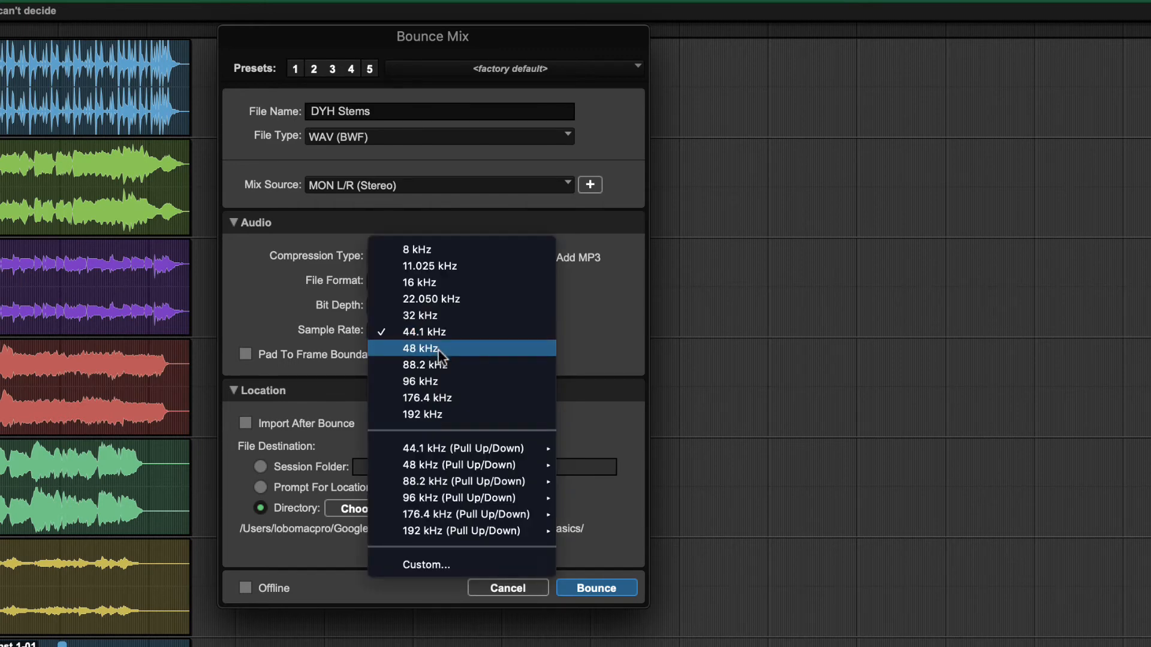
{"action": "left_click", "coordinate": [306, 327]}
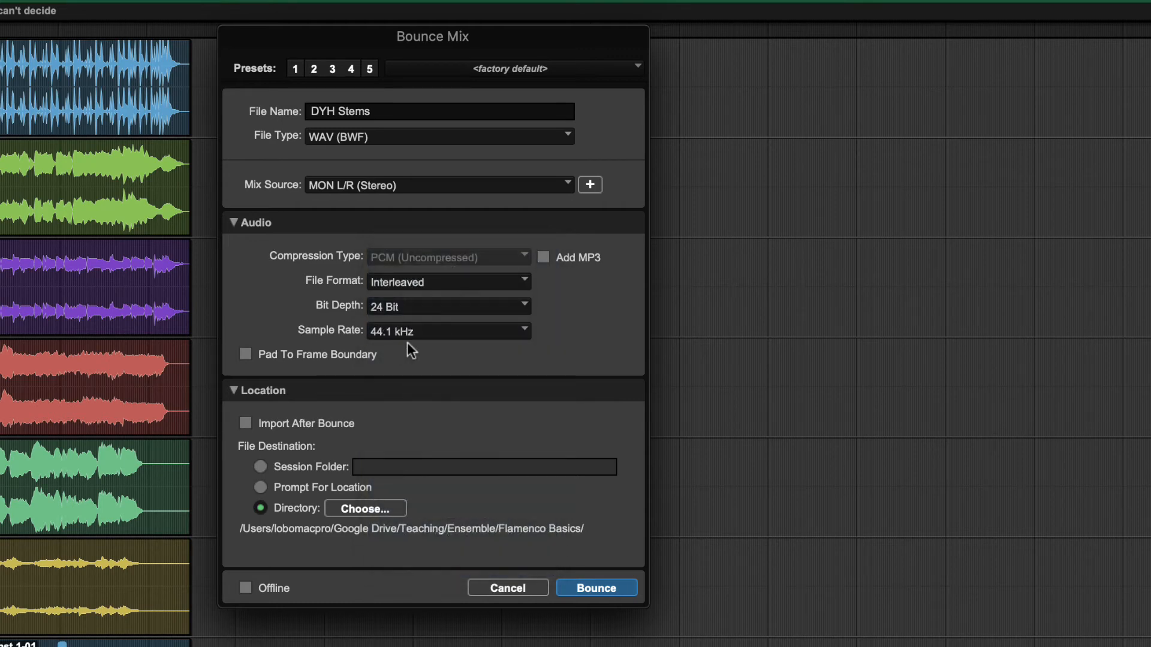
- Set the bounce's bit depth to 16 Bit, try a 48 kHz sample rate, and set the rate back to 44.1 kHz
{"action": "left_click", "coordinate": [422, 304]}
{"action": "left_click", "coordinate": [422, 288]}
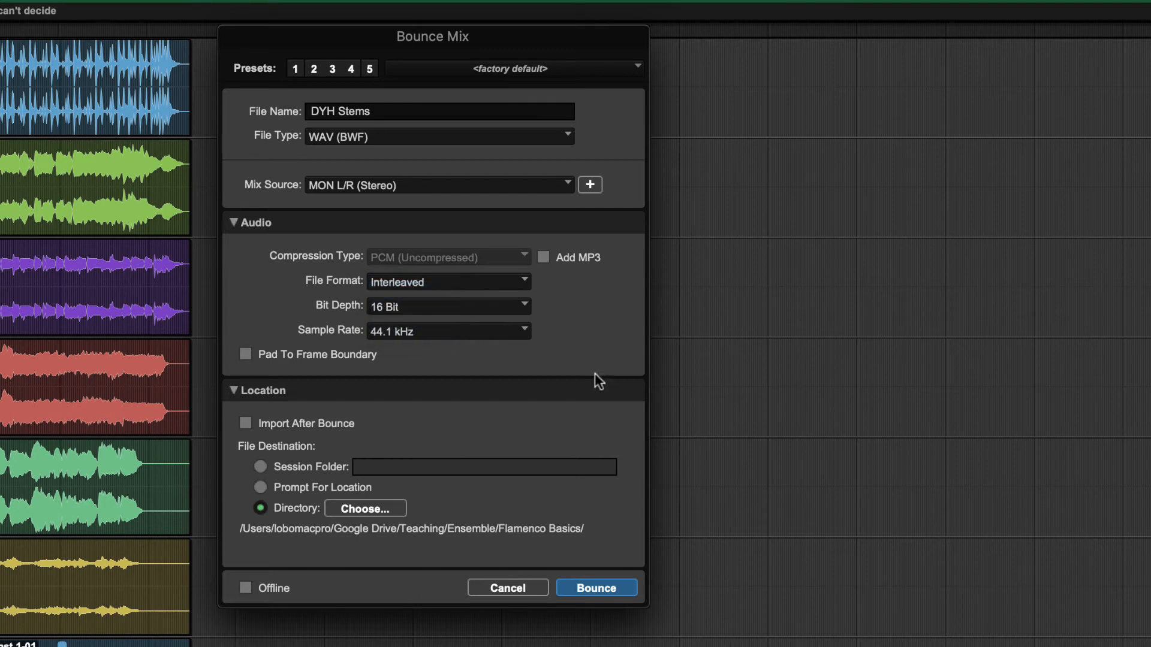
{"action": "left_click", "coordinate": [437, 335]}
{"action": "left_click", "coordinate": [473, 338]}
{"action": "left_click", "coordinate": [448, 332]}
{"action": "left_click", "coordinate": [496, 354]}
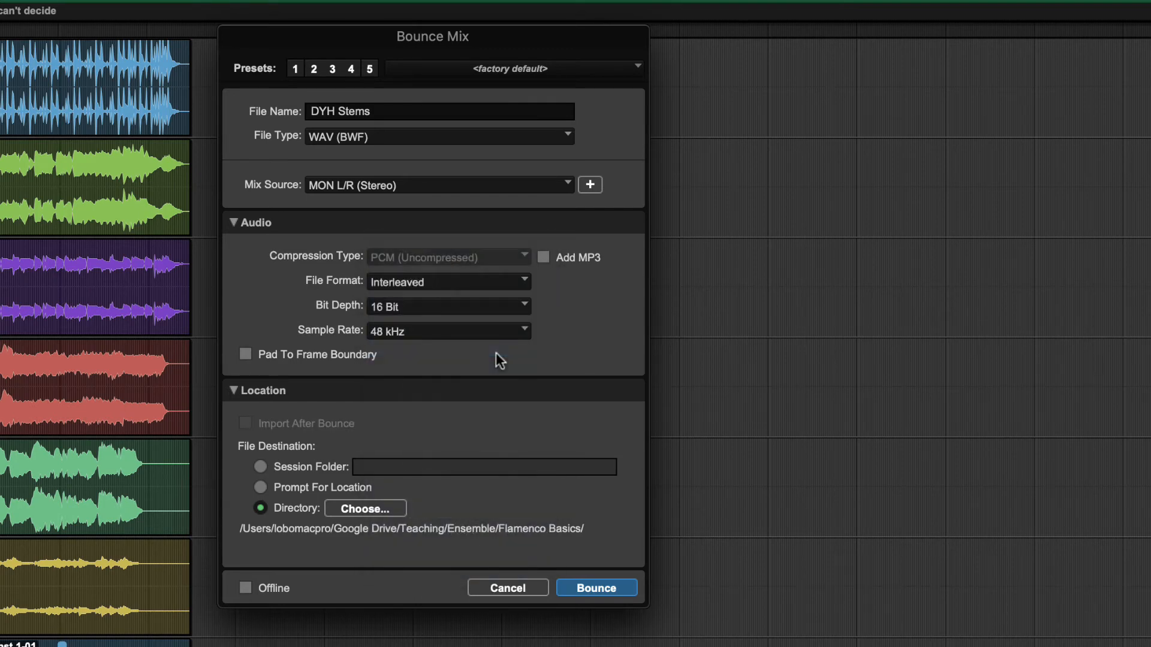
{"action": "left_click", "coordinate": [412, 334]}
{"action": "left_click", "coordinate": [410, 315]}
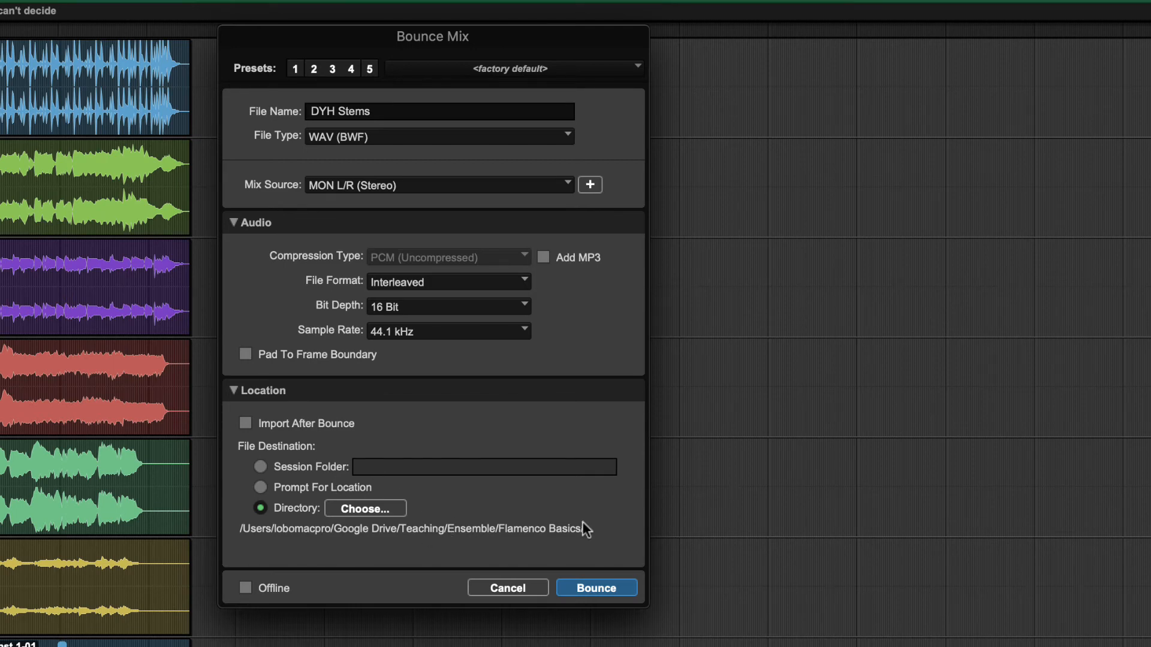
- Switch the Offline bounce option on and back off, and cancel the bounce
{"action": "left_click", "coordinate": [246, 588]}
{"action": "left_click", "coordinate": [246, 588]}
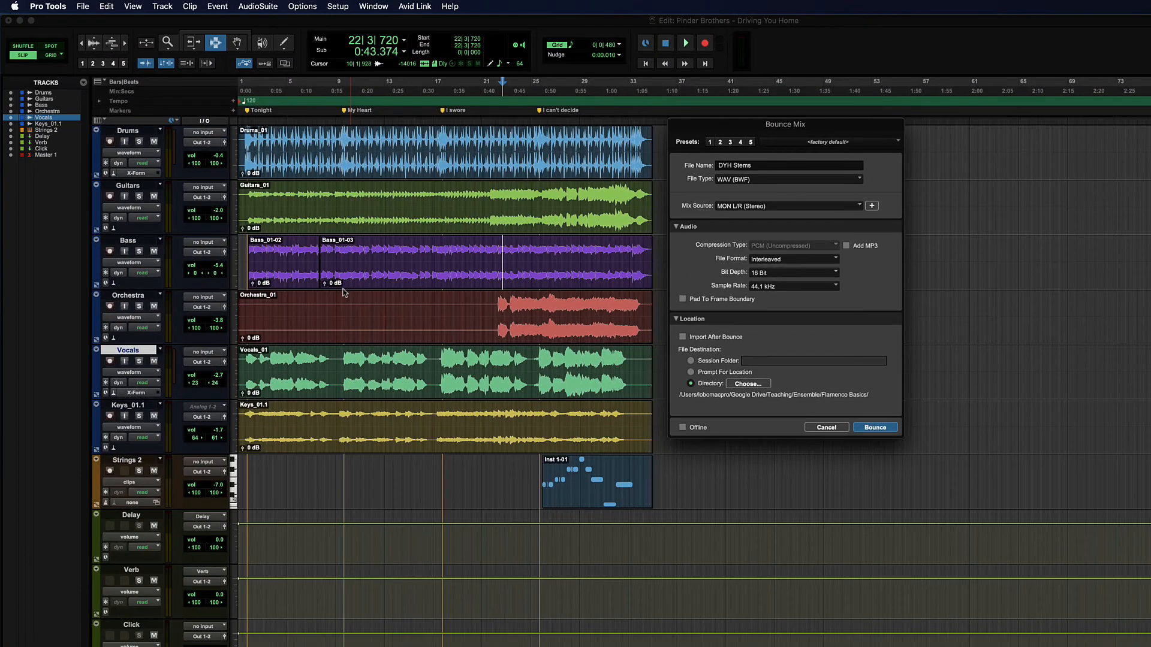
{"action": "left_click", "coordinate": [826, 428]}
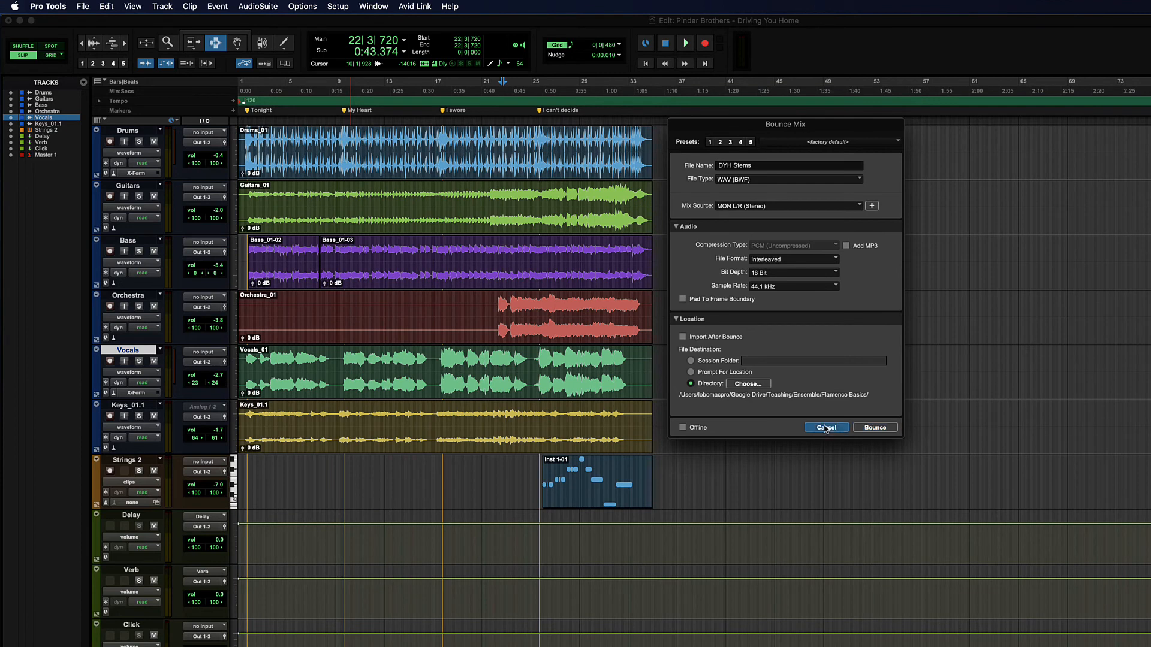
- Select the song from just past its end back to bar 1 on the Drums track, and repeat on the Guitars track
{"action": "left_click", "coordinate": [343, 228]}
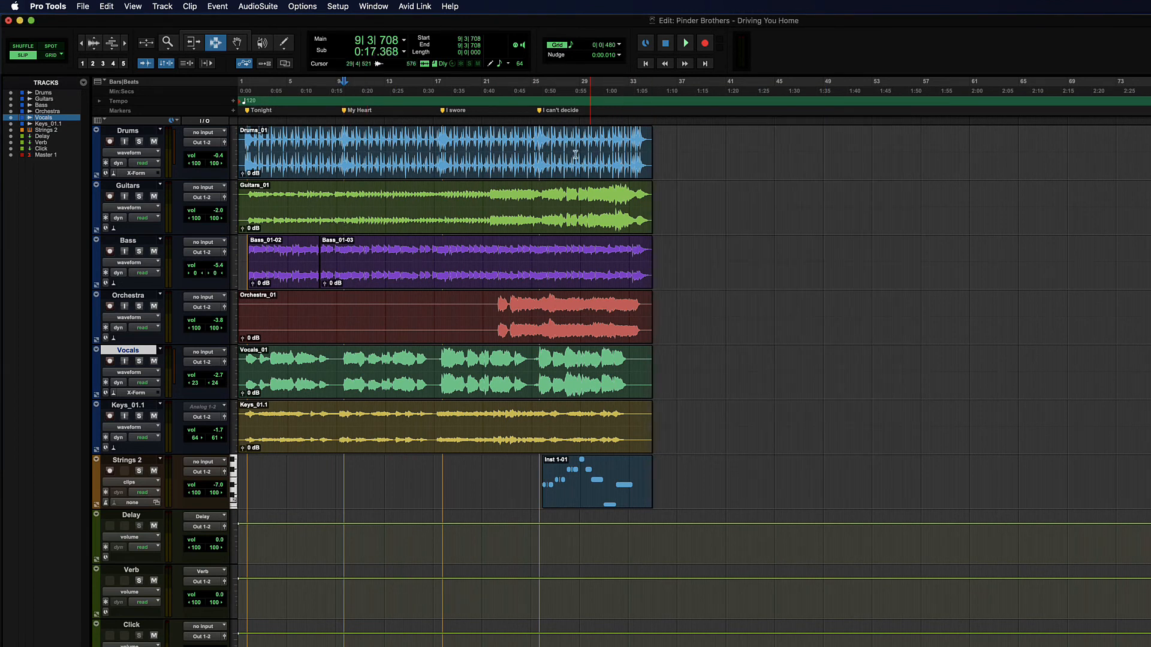
{"action": "left_click", "coordinate": [500, 157]}
{"action": "left_click", "coordinate": [385, 160]}
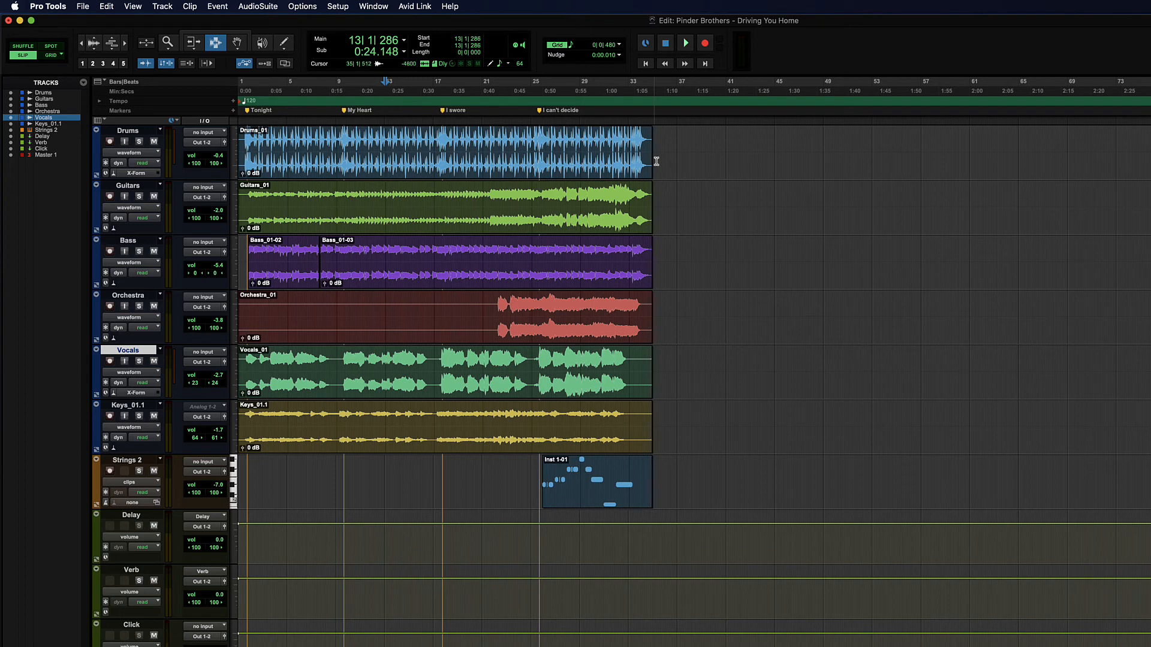
{"action": "left_click_drag", "start_coordinate": [666, 155], "coordinate": [233, 146]}
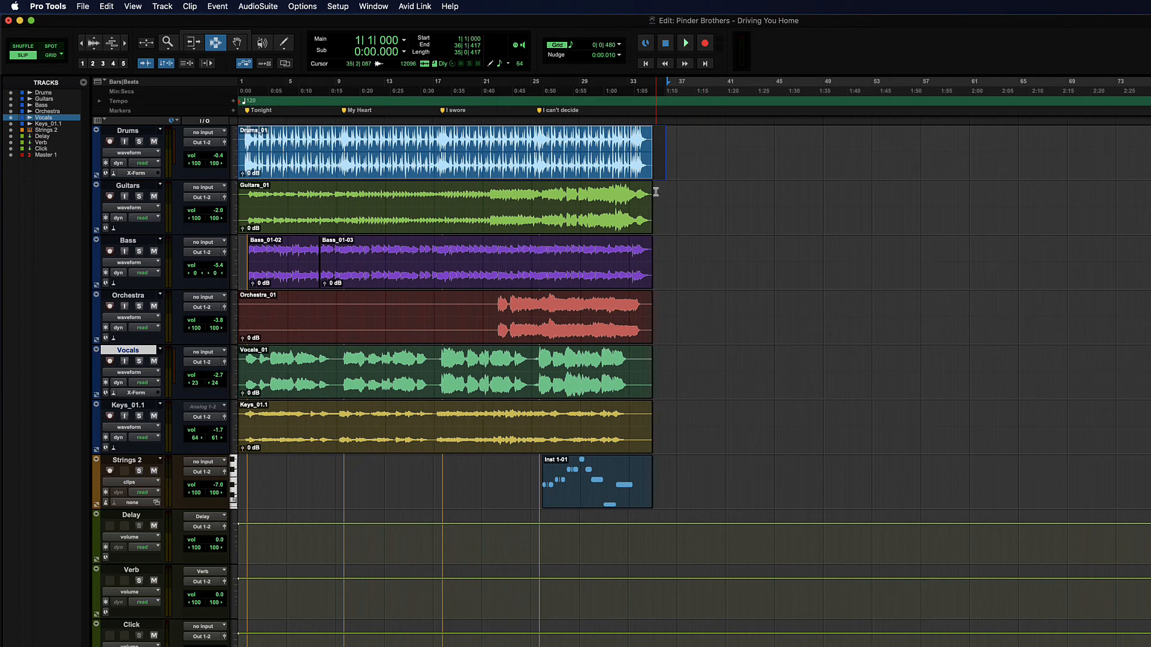
{"action": "left_click_drag", "start_coordinate": [658, 193], "coordinate": [180, 190]}
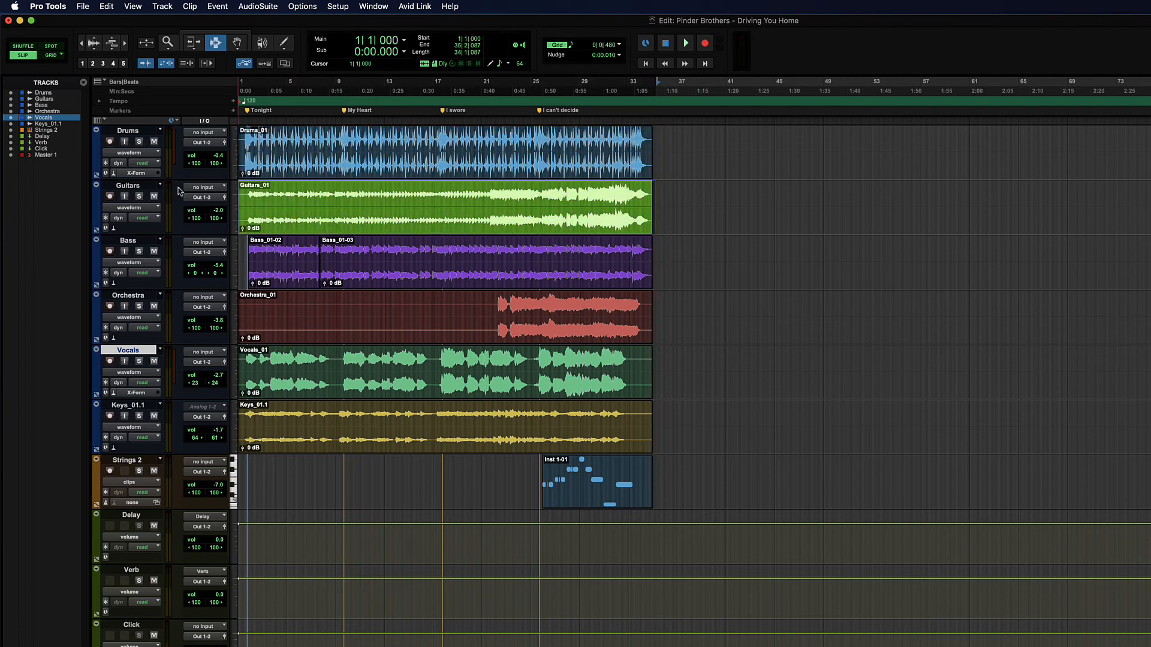
- Examine the end of the song up close, placing the edit cursor at the clip ends on the Guitars, Bass and Orchestra tracks
{"action": "left_click", "coordinate": [639, 162]}
{"action": "key", "text": "t"}
{"action": "key", "text": "t"}
{"action": "key", "text": "t"}
{"action": "key", "text": "t"}
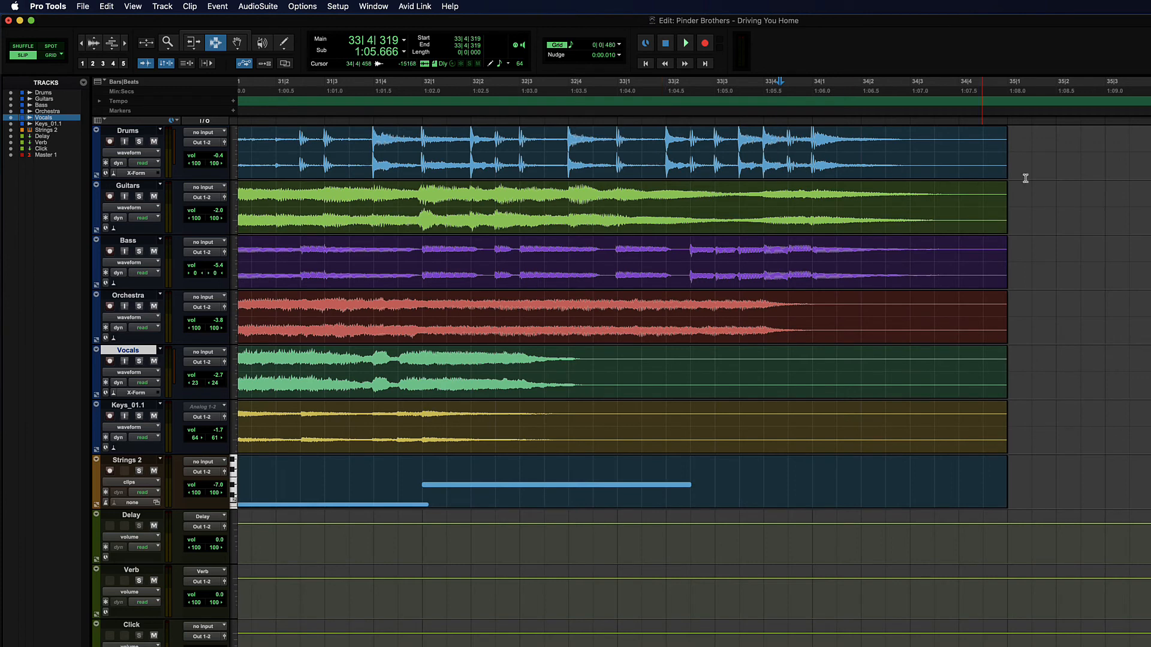
{"action": "left_click_drag", "start_coordinate": [724, 154], "coordinate": [1013, 154]}
{"action": "left_click", "coordinate": [1007, 216]}
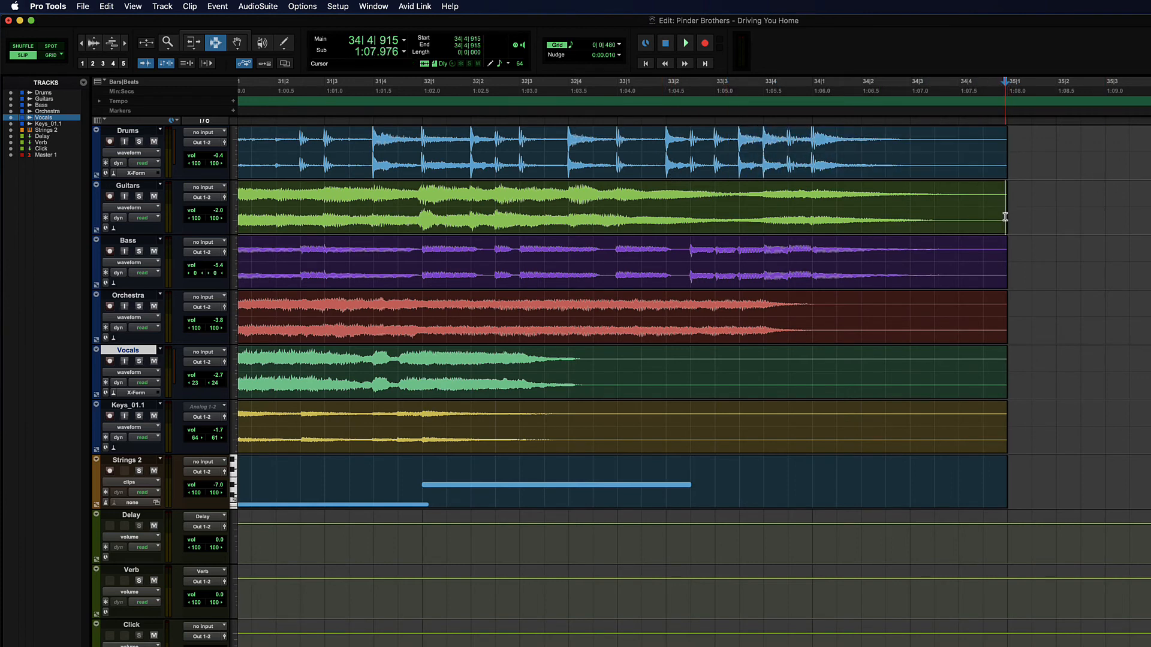
{"action": "left_click", "coordinate": [1009, 267]}
{"action": "left_click", "coordinate": [1009, 330]}
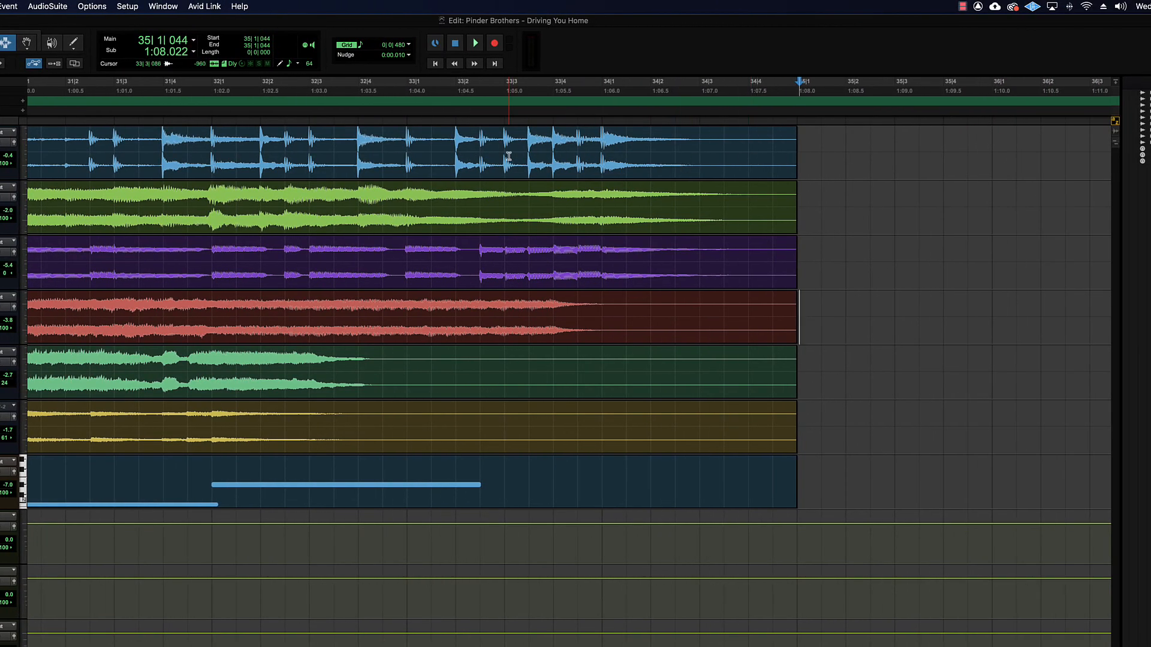
- Select the Drums track from about bar 36 beat 3, past the clip's end, back to the song's beginning in bar 1
{"action": "left_click_drag", "start_coordinate": [513, 157], "coordinate": [1087, 162]}
{"action": "left_click", "coordinate": [1090, 161]}
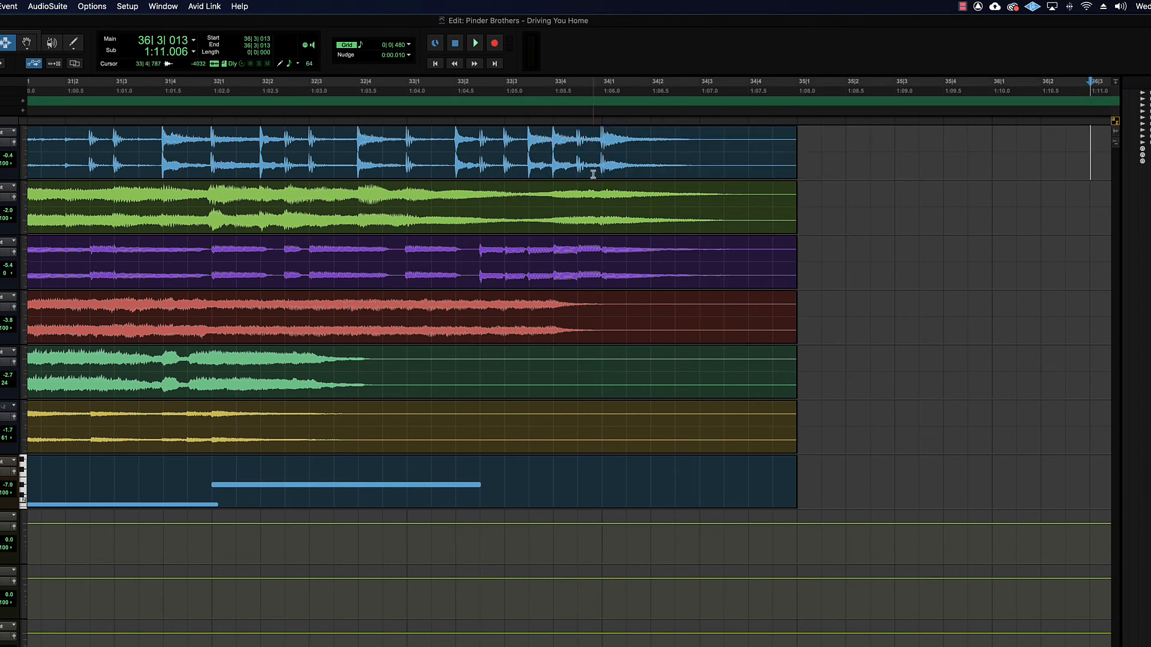
{"action": "left_click_drag", "start_coordinate": [1086, 159], "coordinate": [622, 151]}
{"action": "key", "text": "super+bracketleft"}
{"action": "key", "text": "super+bracketleft"}
{"action": "key", "text": "super+bracketleft"}
{"action": "key", "text": "super+bracketleft"}
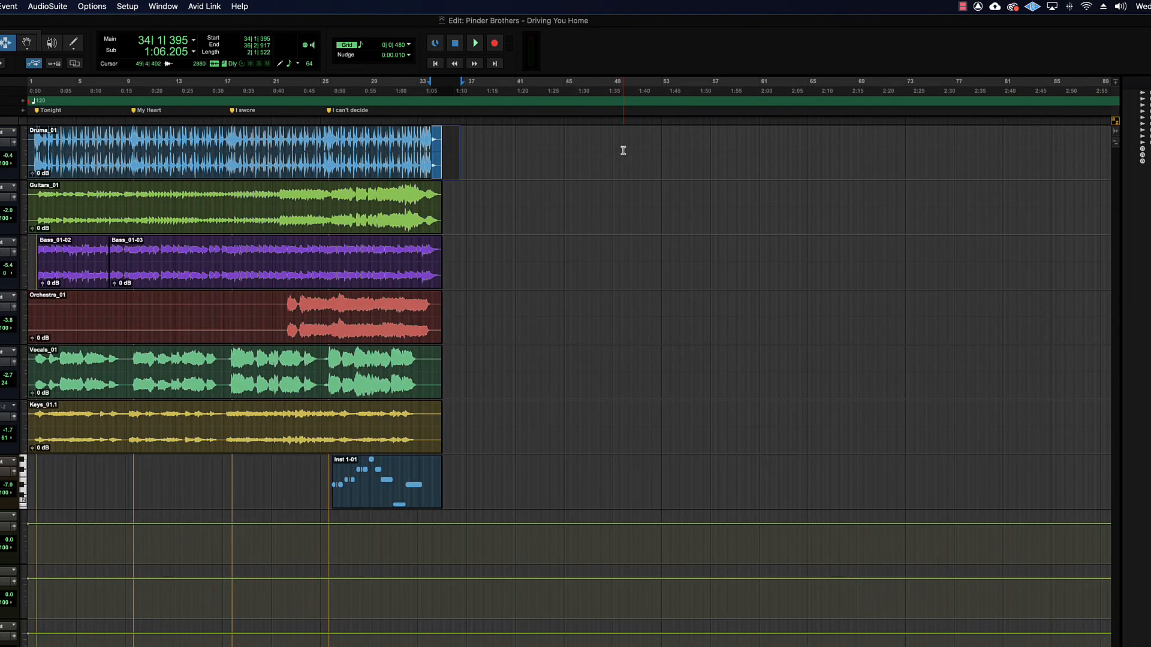
{"action": "double_click", "coordinate": [31, 151]}
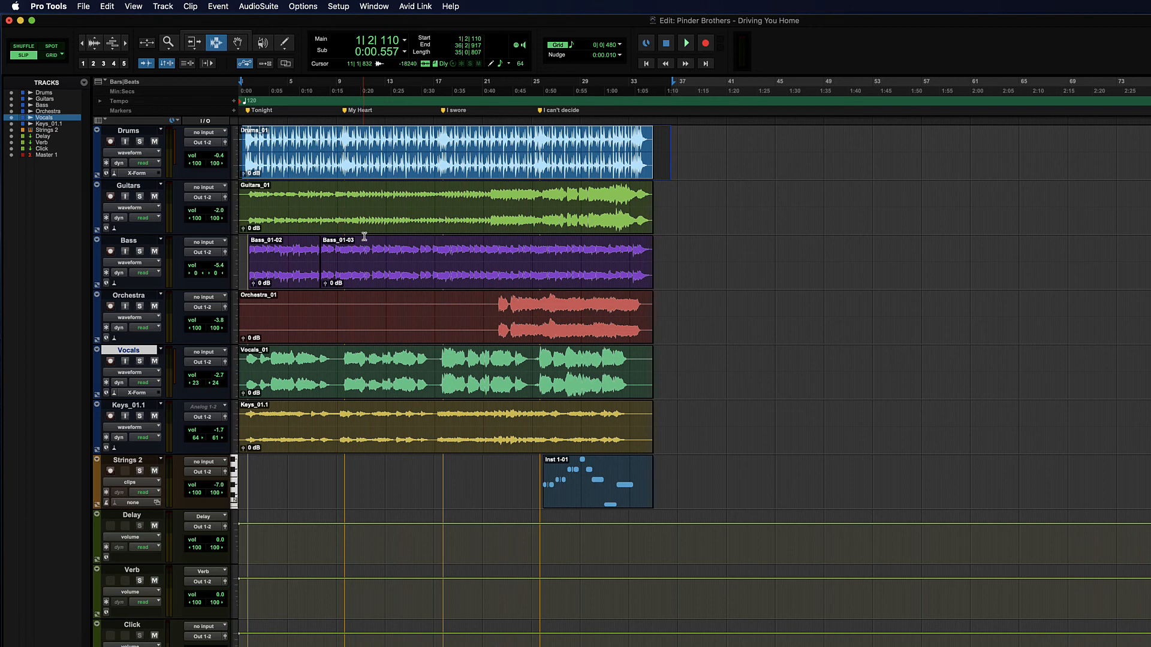
- Play the song from bar 9, solo and unsolo the Guitars track while listening, and stop playback
{"action": "left_click", "coordinate": [337, 222]}
{"action": "key", "text": "space"}
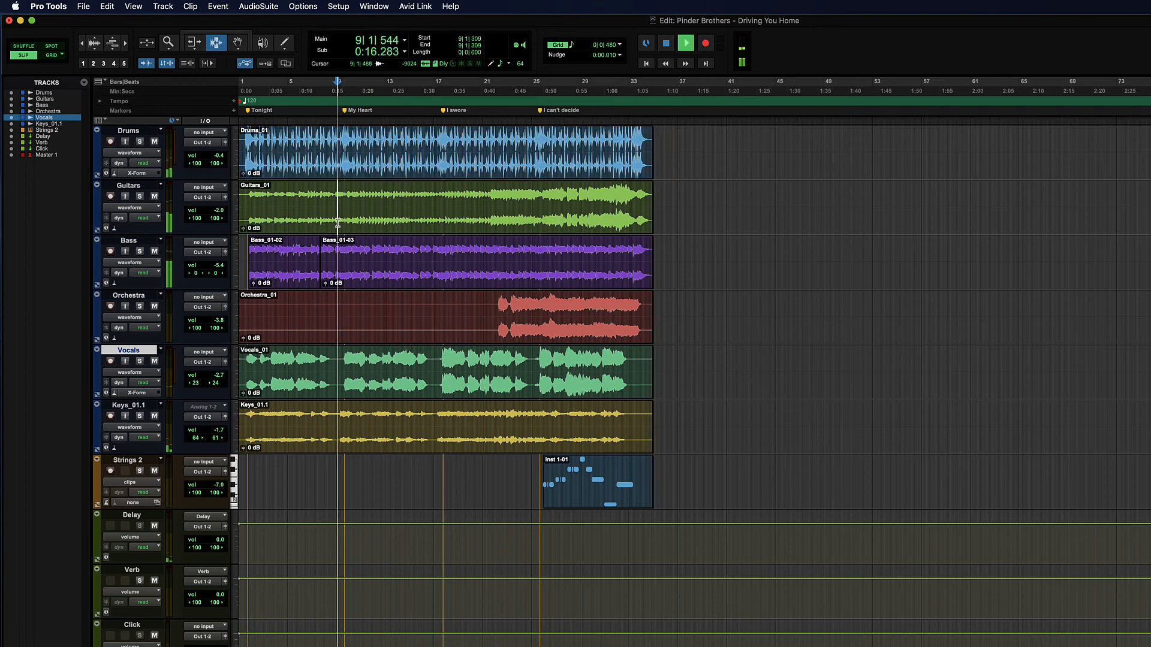
{"action": "left_click", "coordinate": [140, 197]}
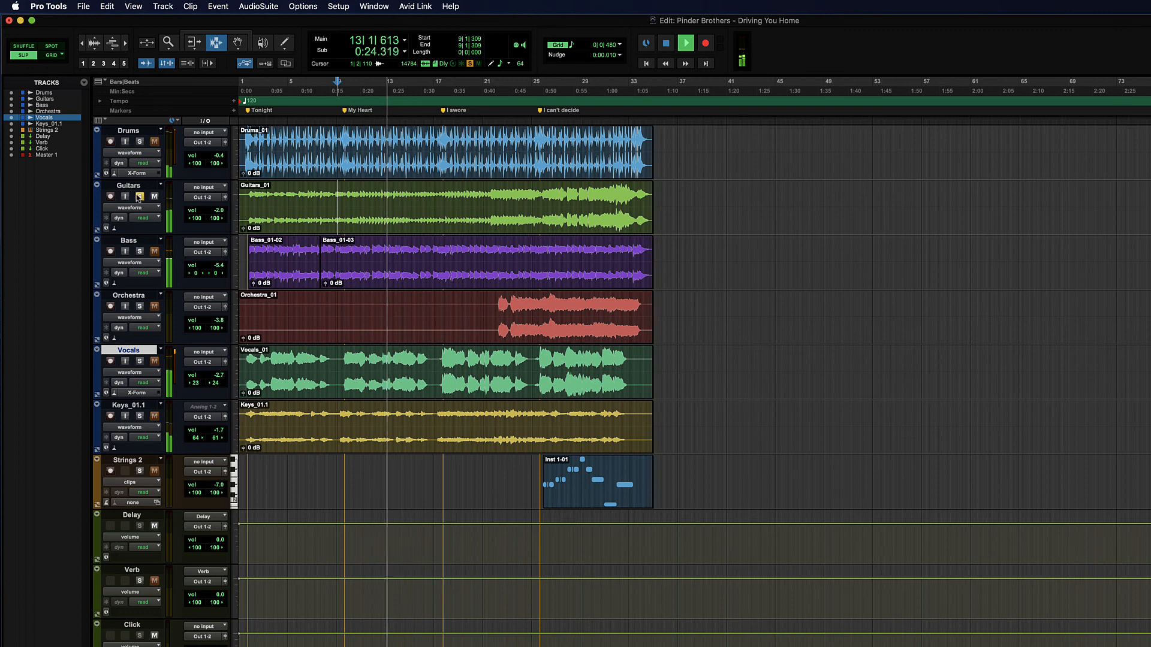
{"action": "left_click", "coordinate": [138, 198]}
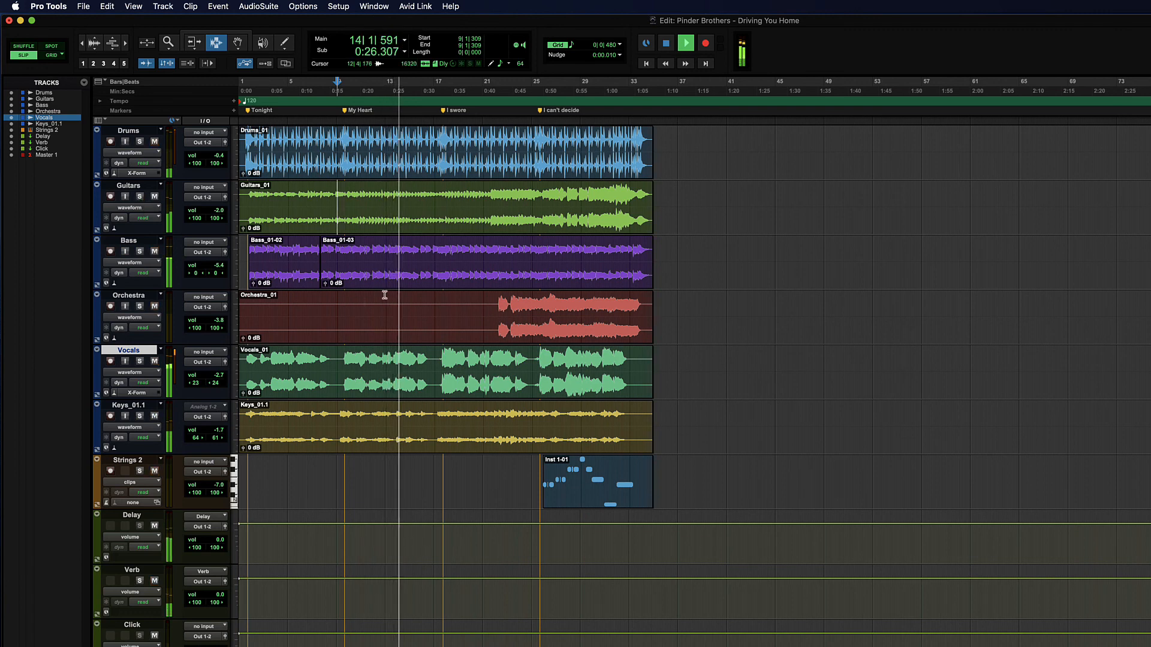
{"action": "key", "text": "space"}
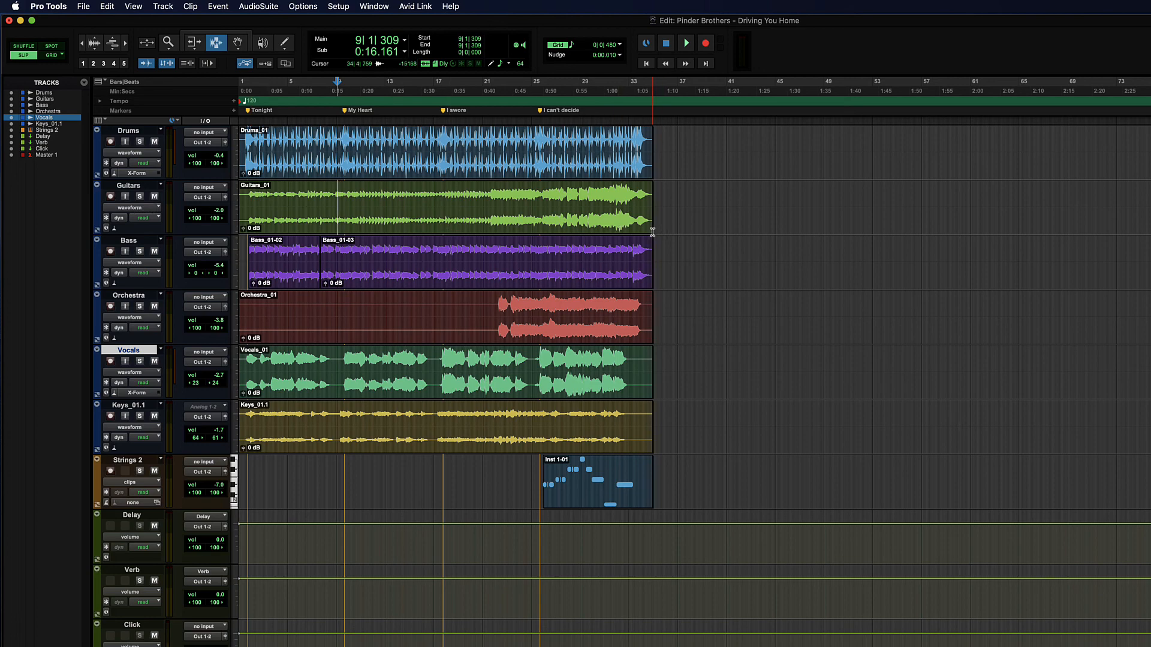
- Switch to the Mix window to view all the session's channel strips
{"action": "key", "text": "super+equal"}
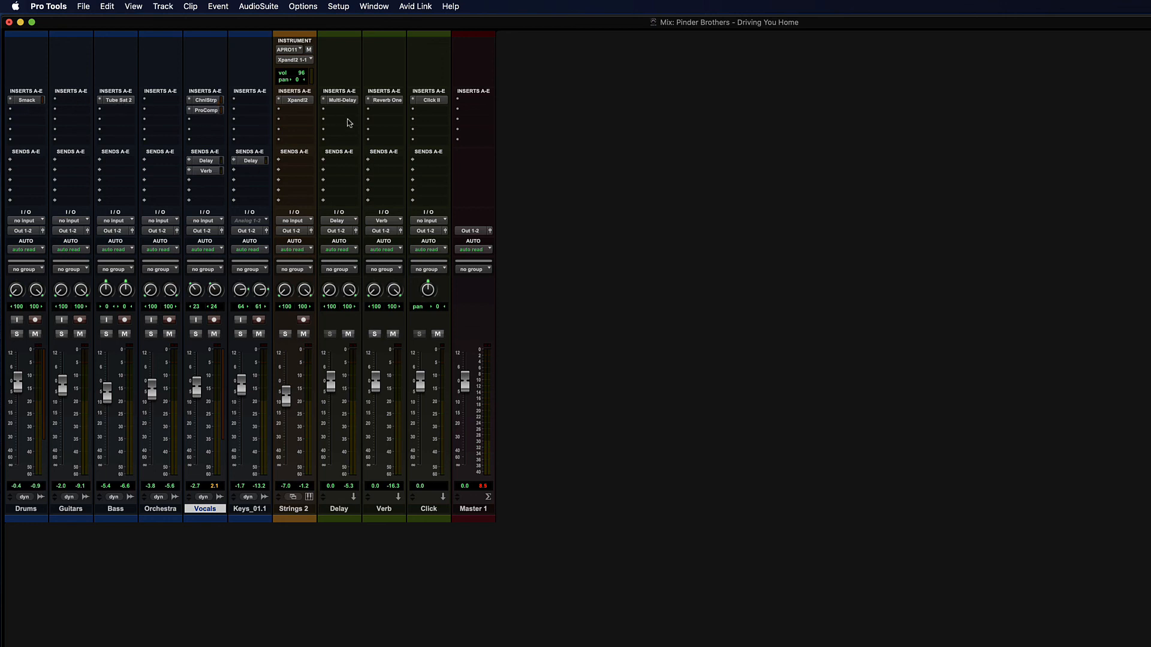
{"action": "key", "text": "super+equal"}
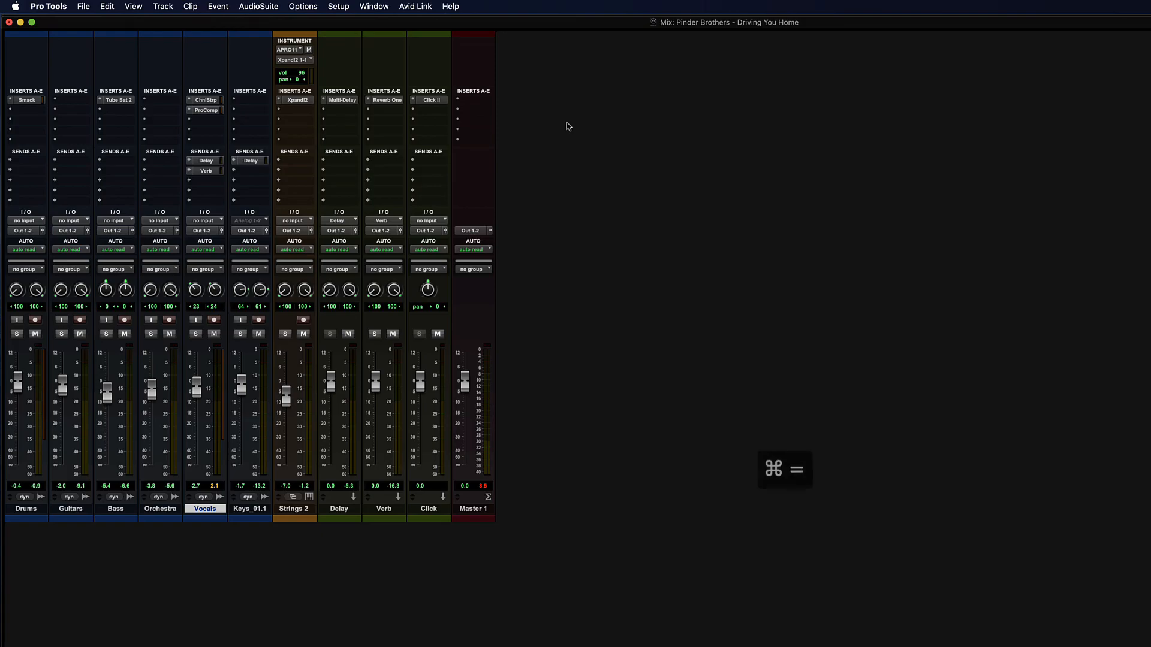